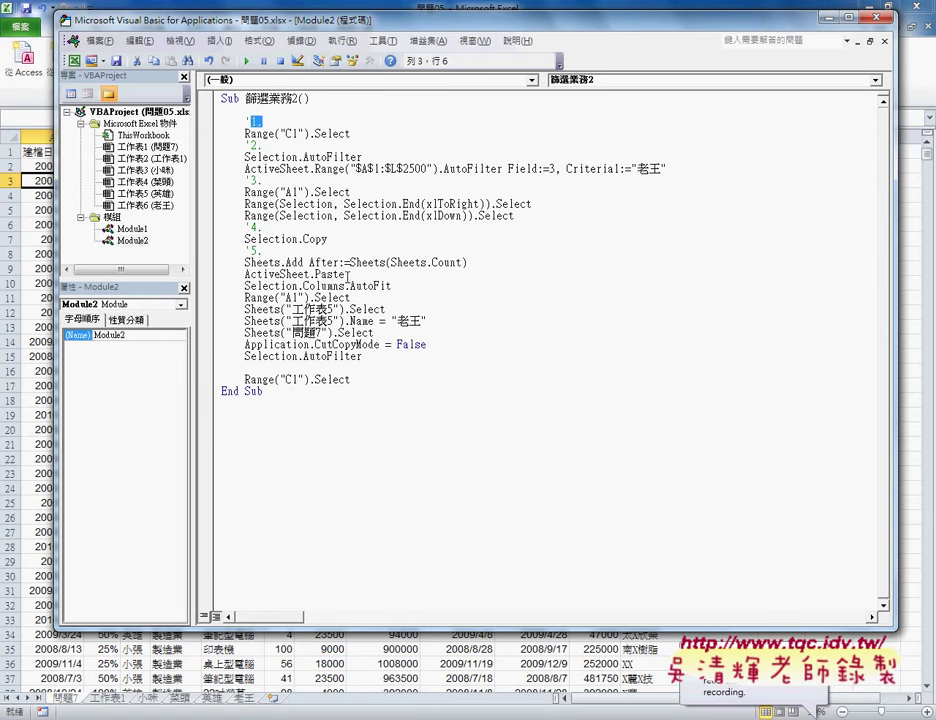
# Highlight the paste, autofit and 工作表5 sheet lines in the Module2 code
pyautogui.moveTo(344, 274); pyautogui.dragTo(250, 274)
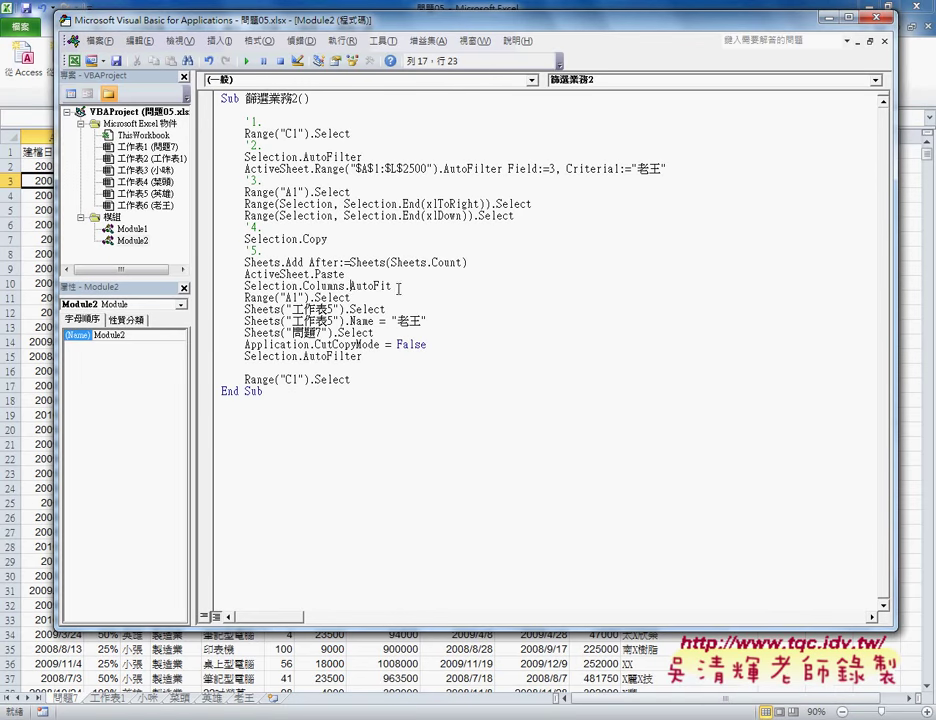
pyautogui.moveTo(391, 286); pyautogui.dragTo(228, 286)
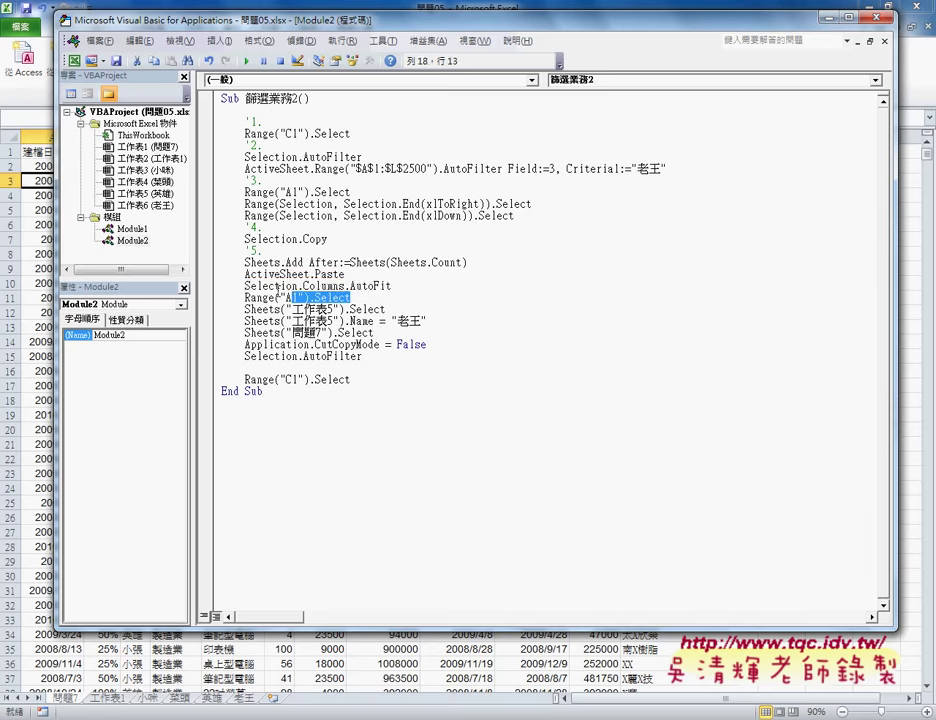
pyautogui.click(439, 321)
pyautogui.moveTo(439, 321); pyautogui.dragTo(207, 307)
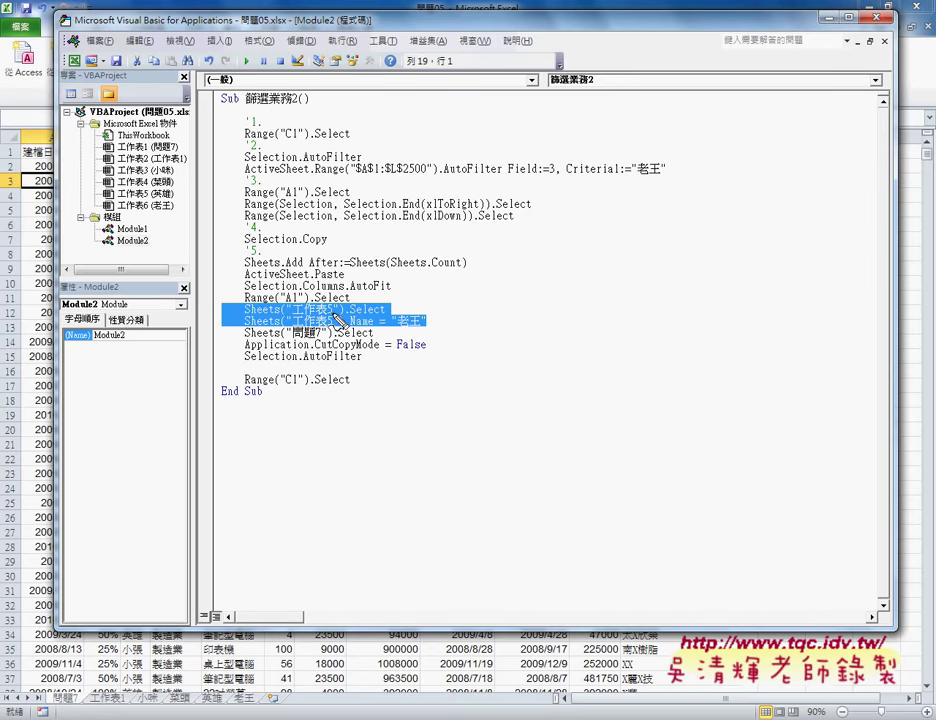
pyautogui.moveTo(344, 318); pyautogui.dragTo(284, 319)
pyautogui.moveTo(390, 303)
pyautogui.mouseDown()
pyautogui.moveTo(408, 313)
pyautogui.moveTo(374, 326)
pyautogui.mouseUp()
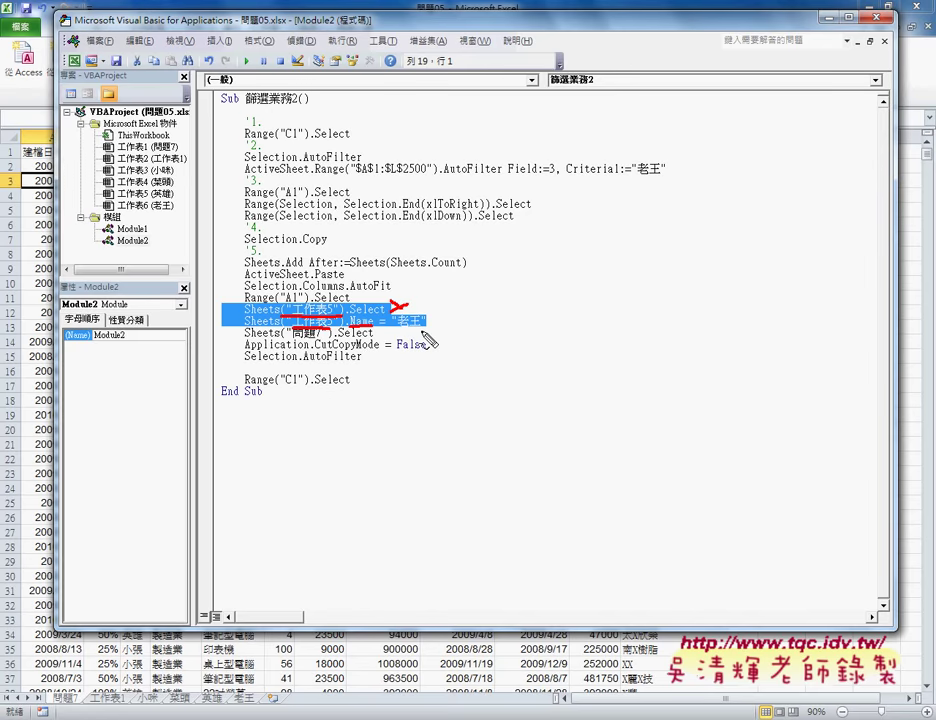
pyautogui.press('Escape')
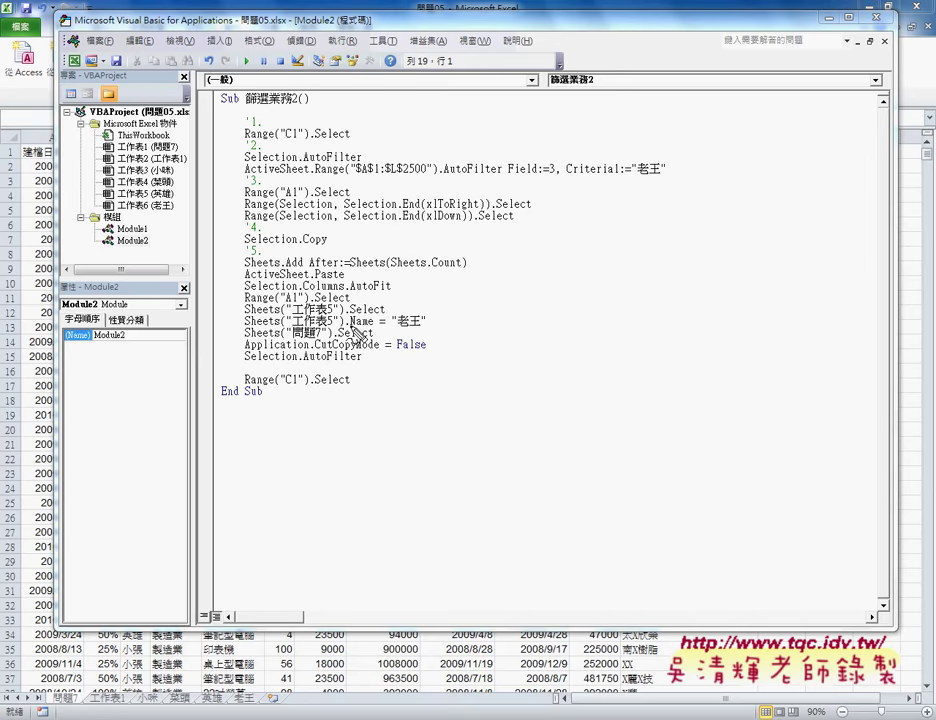
pyautogui.moveTo(103, 238); pyautogui.dragTo(152, 240)
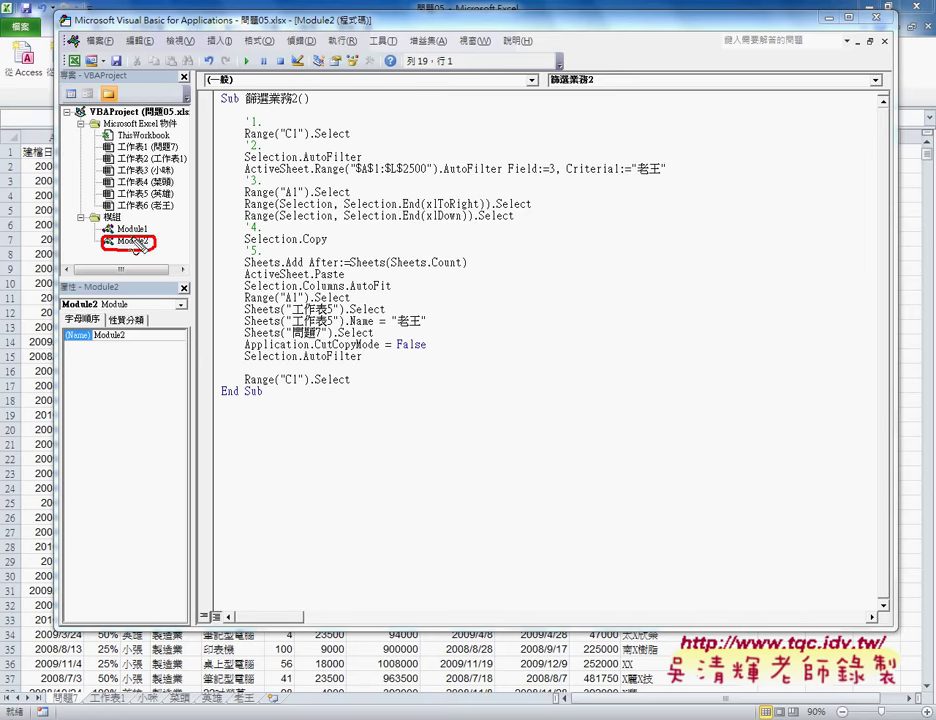
pyautogui.press('Escape')
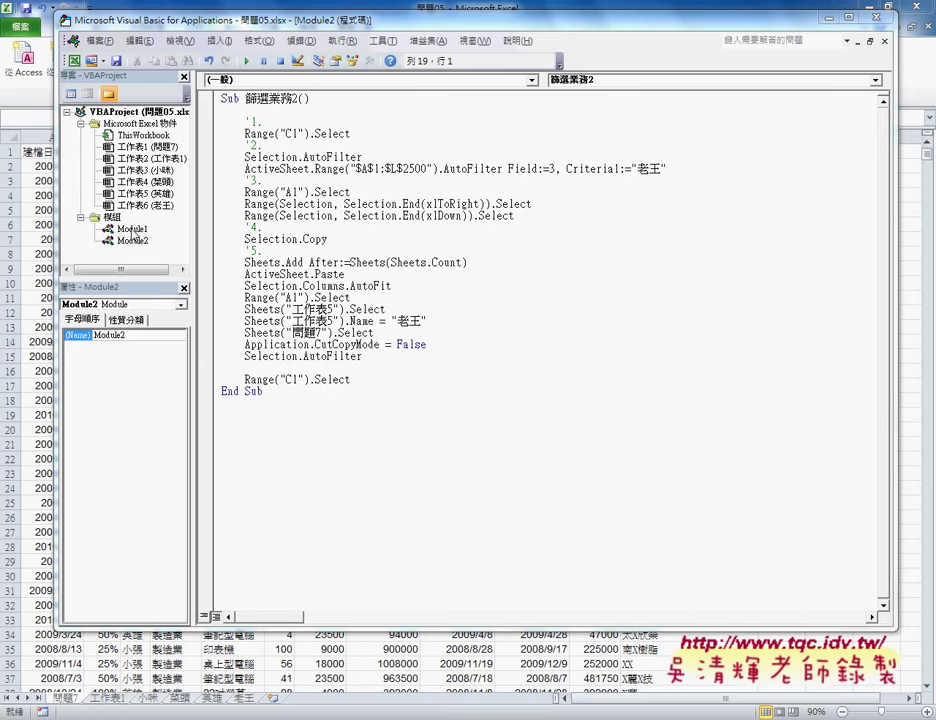
# Open Module1 and highlight its step 1 comment and the AutoFilter line
pyautogui.click(133, 230)
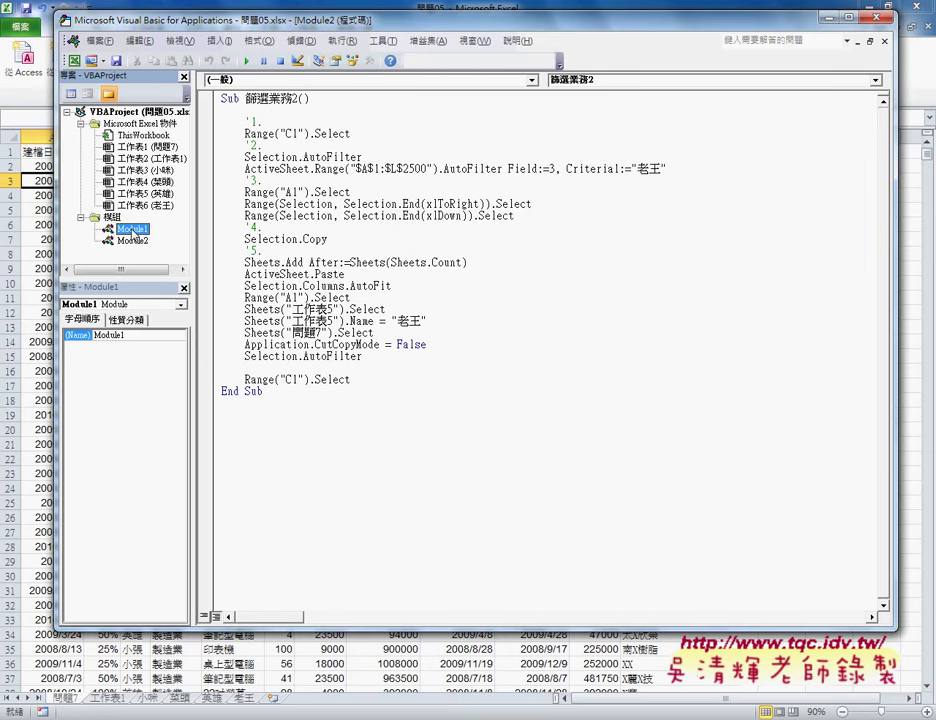
pyautogui.doubleClick(133, 230)
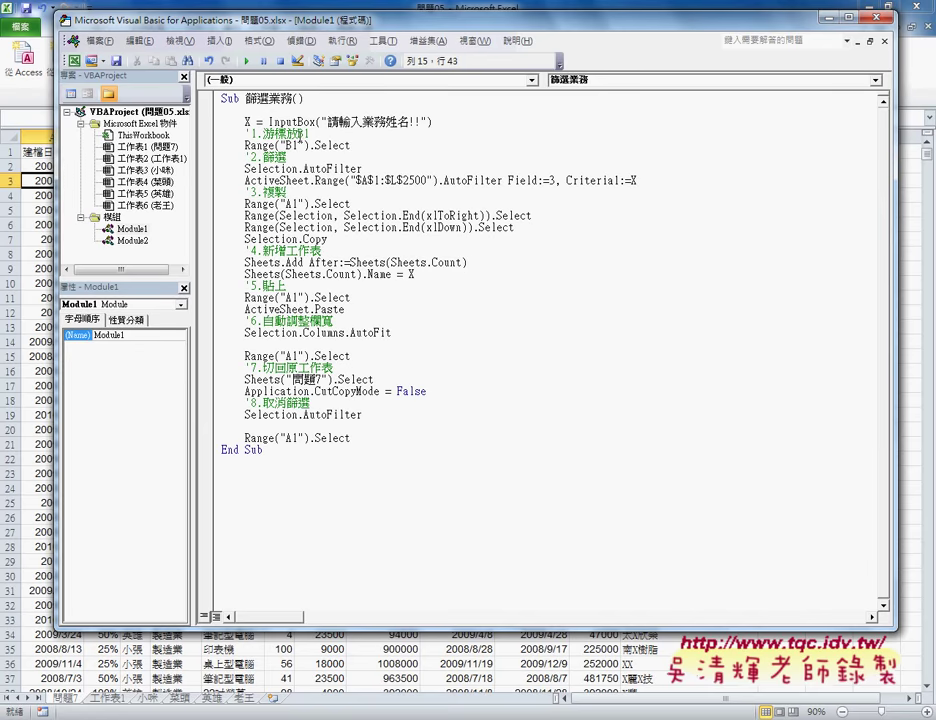
pyautogui.moveTo(311, 133); pyautogui.dragTo(257, 133)
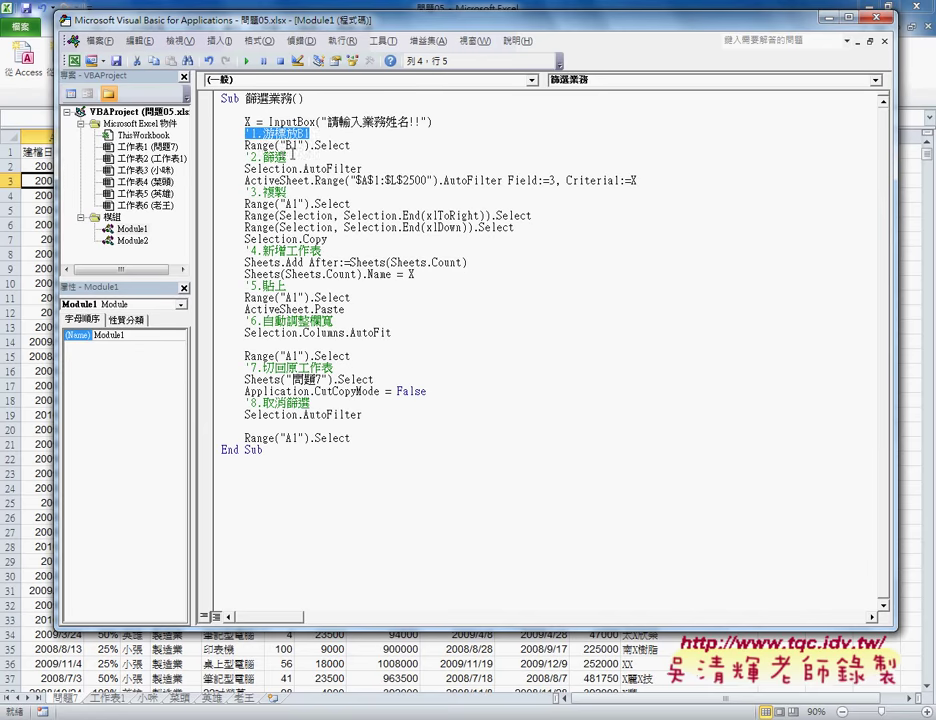
pyautogui.click(293, 168)
pyautogui.click(309, 180)
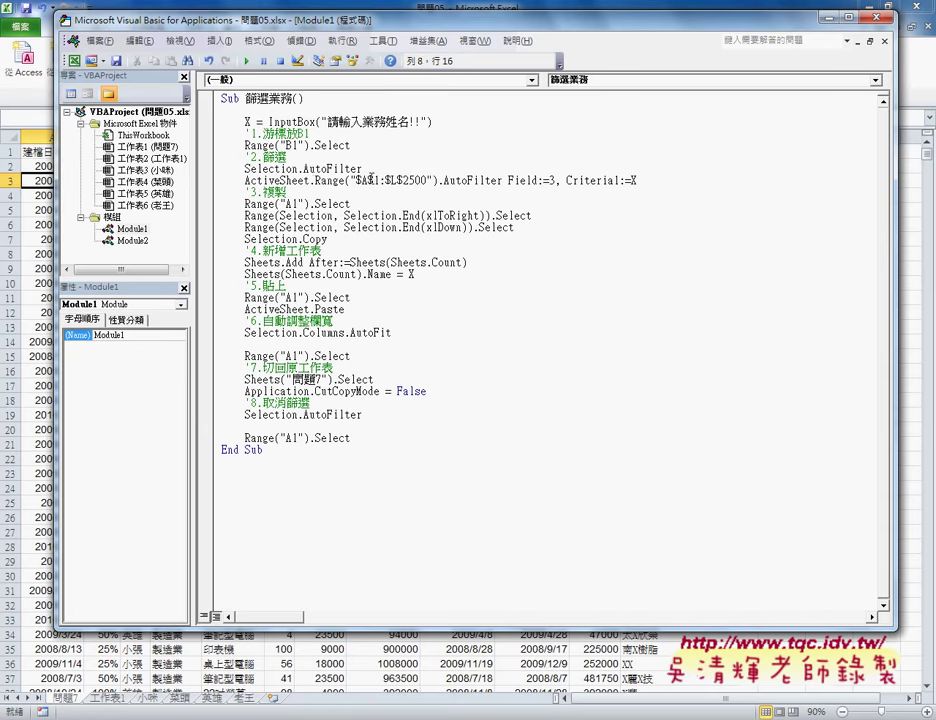
pyautogui.moveTo(246, 168); pyautogui.dragTo(370, 170)
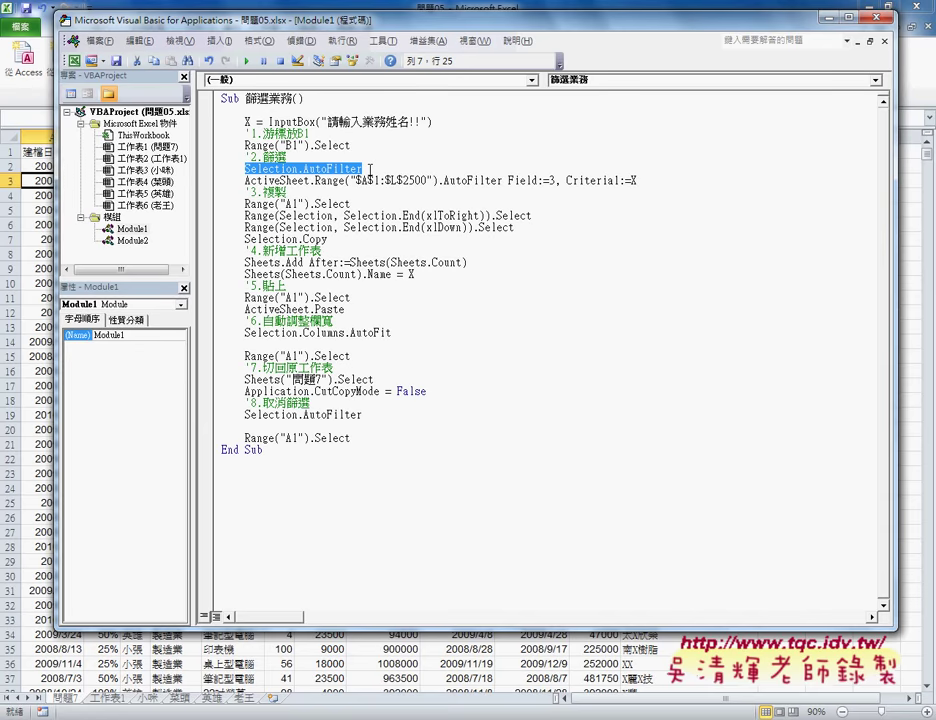
pyautogui.click(370, 170)
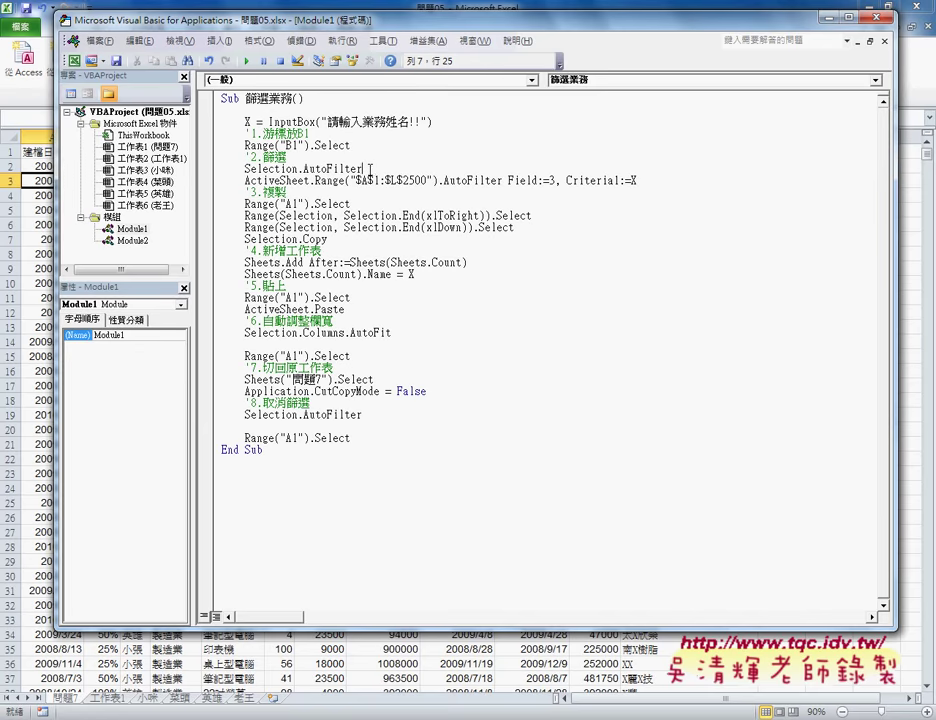
pyautogui.moveTo(370, 170); pyautogui.dragTo(298, 170)
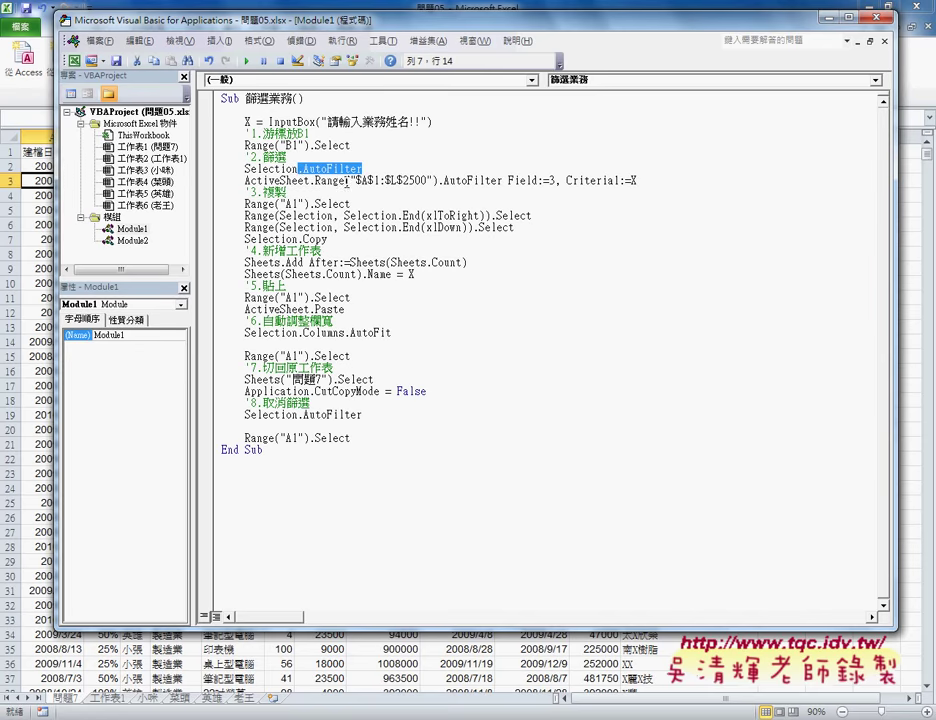
pyautogui.moveTo(350, 181); pyautogui.dragTo(398, 181)
pyautogui.hotkey('shift', 'Right')
pyautogui.hotkey('shift', 'Right')
pyautogui.hotkey('shift', 'Right')
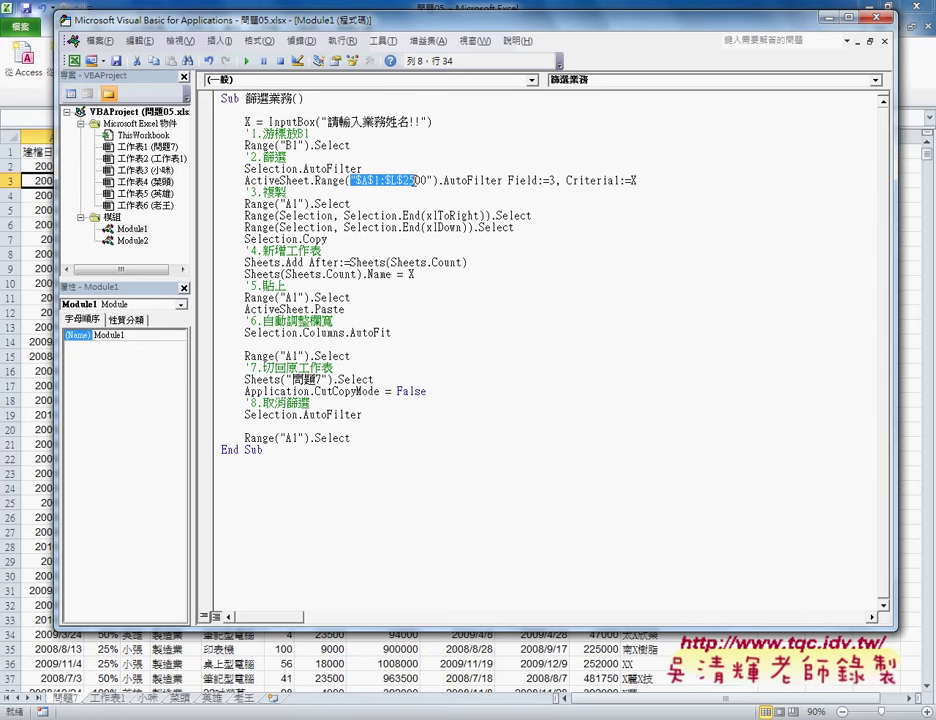
pyautogui.hotkey('shift', 'Right')
pyautogui.hotkey('shift', 'Right')
pyautogui.hotkey('shift', 'Right')
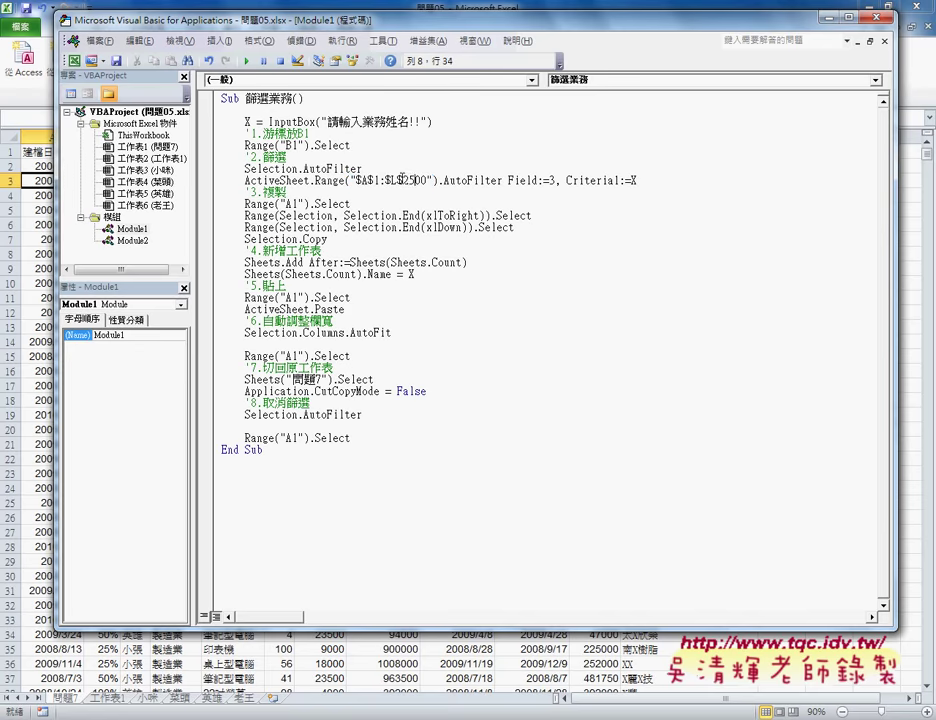
pyautogui.moveTo(402, 180); pyautogui.dragTo(433, 178)
# Replace 2500 with " & Range("A1").End(xlDown).Row in the AutoFilter range argument
pyautogui.press('Delete')
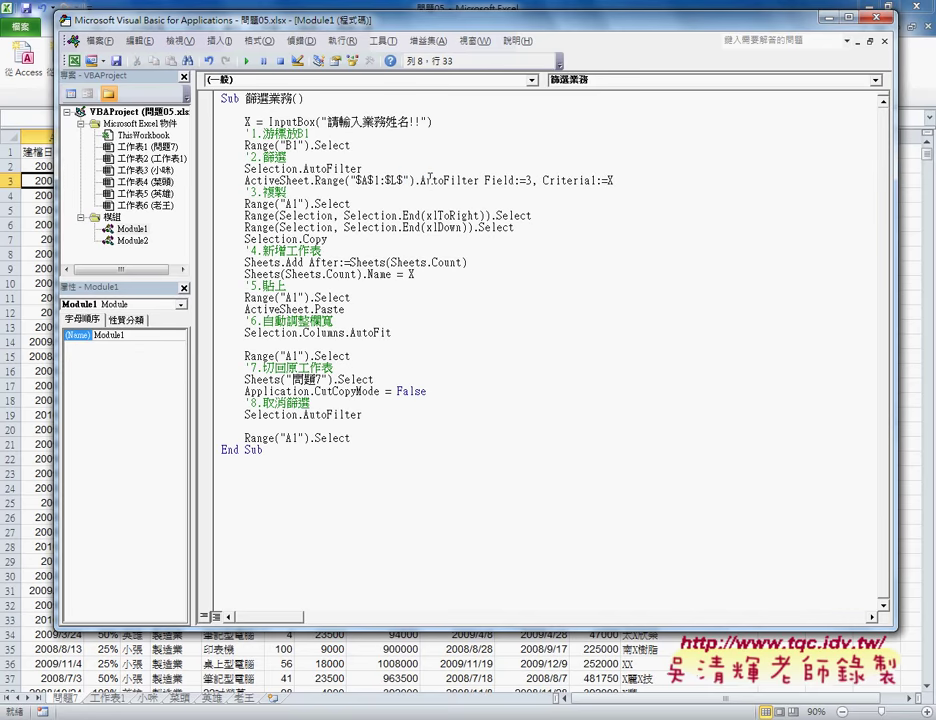
pyautogui.press('Right')
pyautogui.write('&')
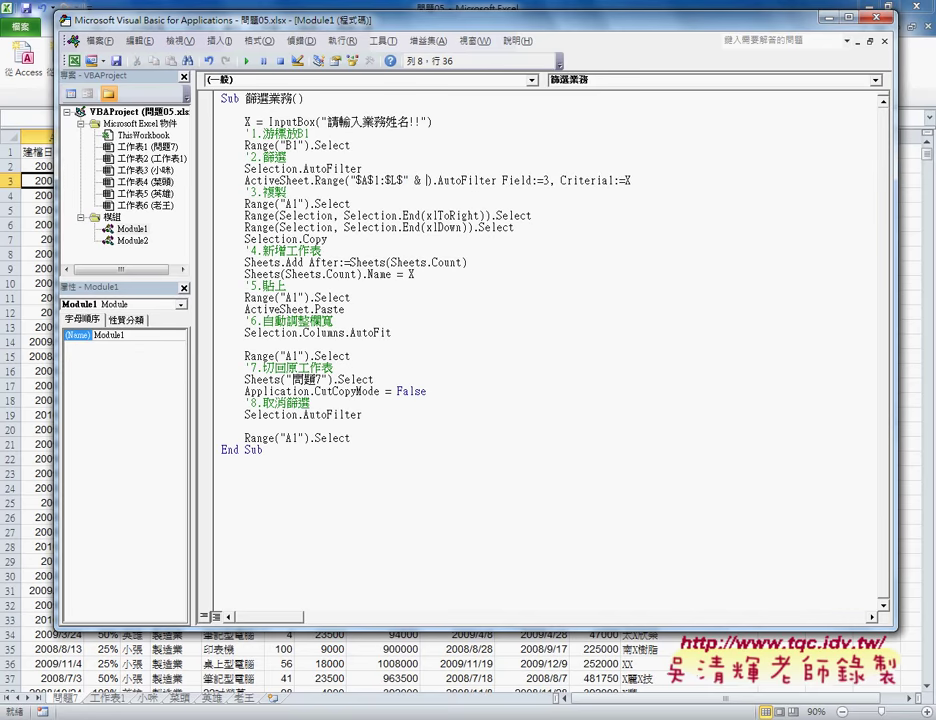
pyautogui.write(' ra')
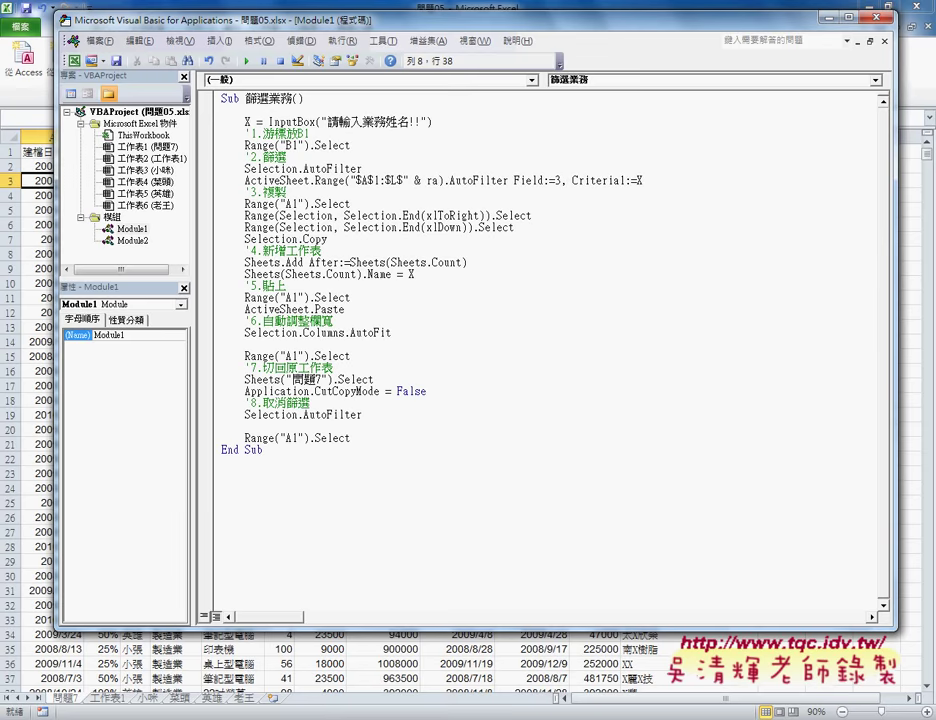
pyautogui.write('nge')
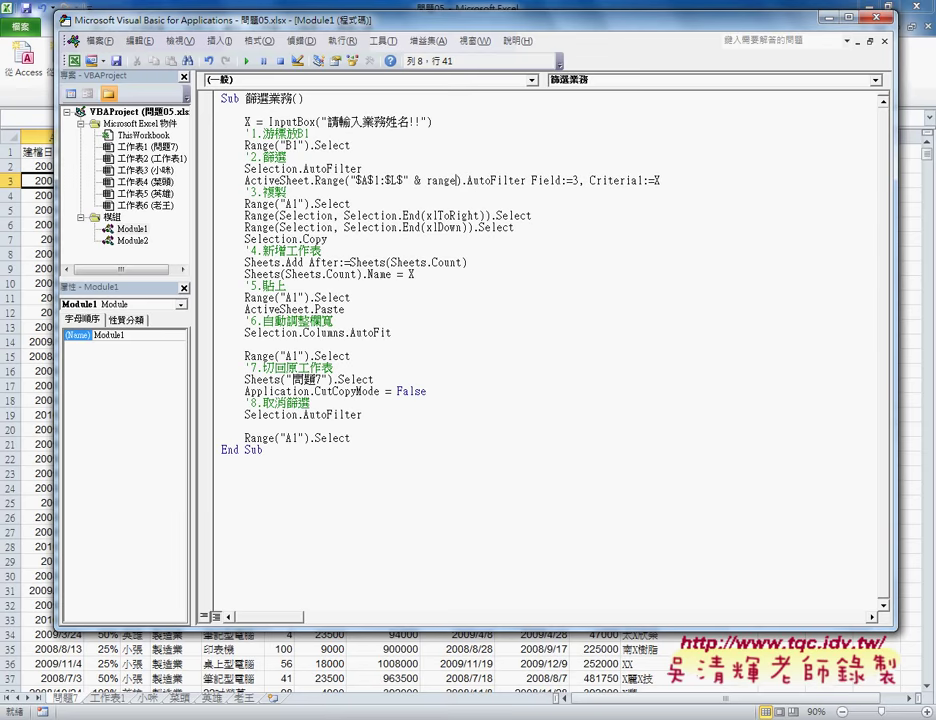
pyautogui.write('("')
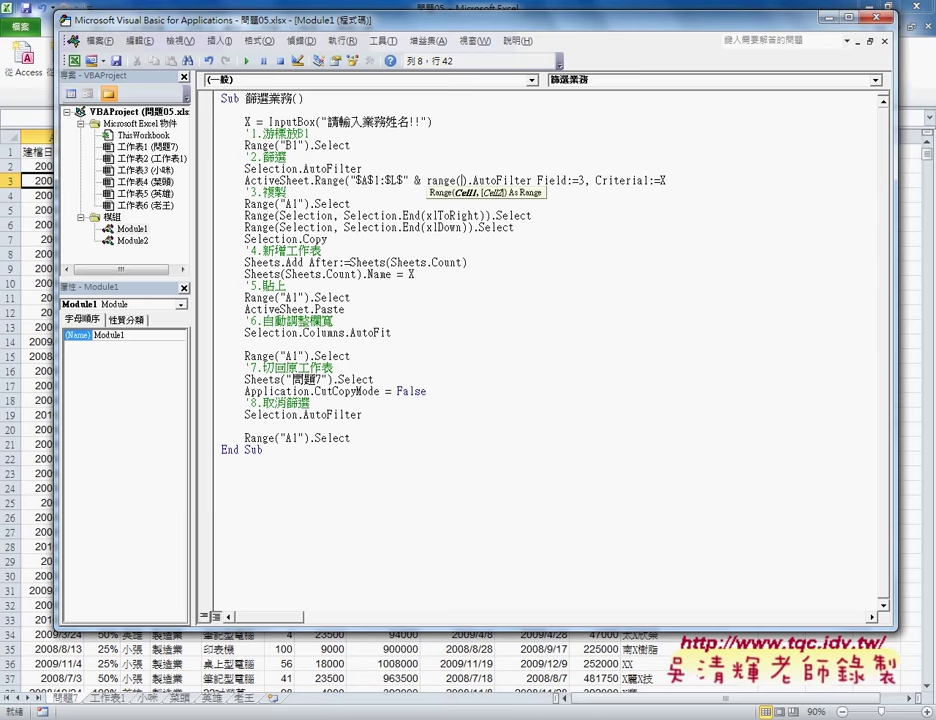
pyautogui.write('"')
pyautogui.press('Left')
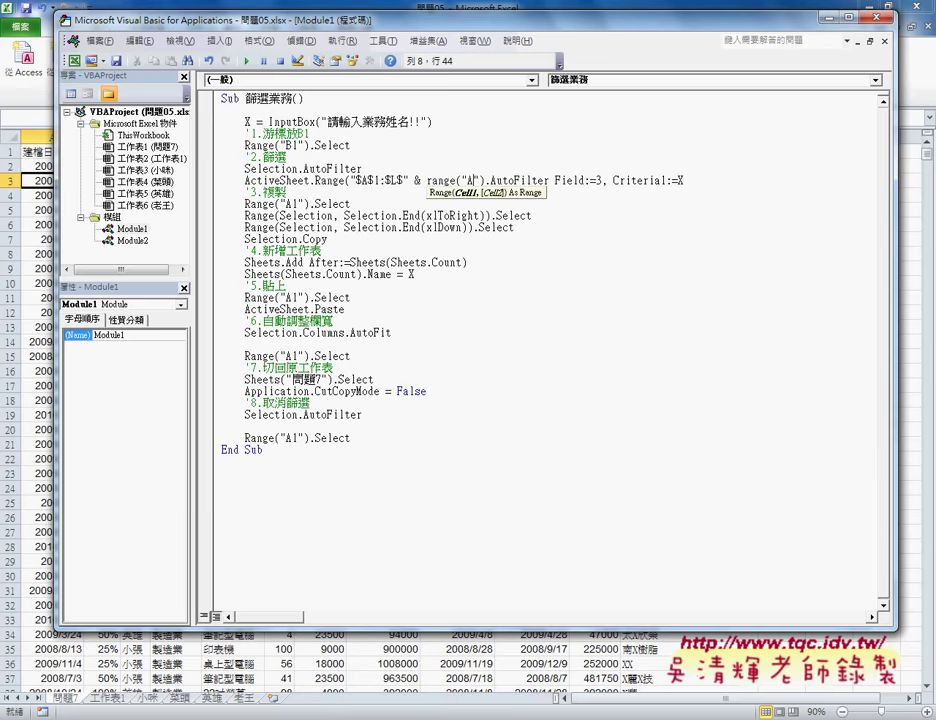
pyautogui.write('A1"')
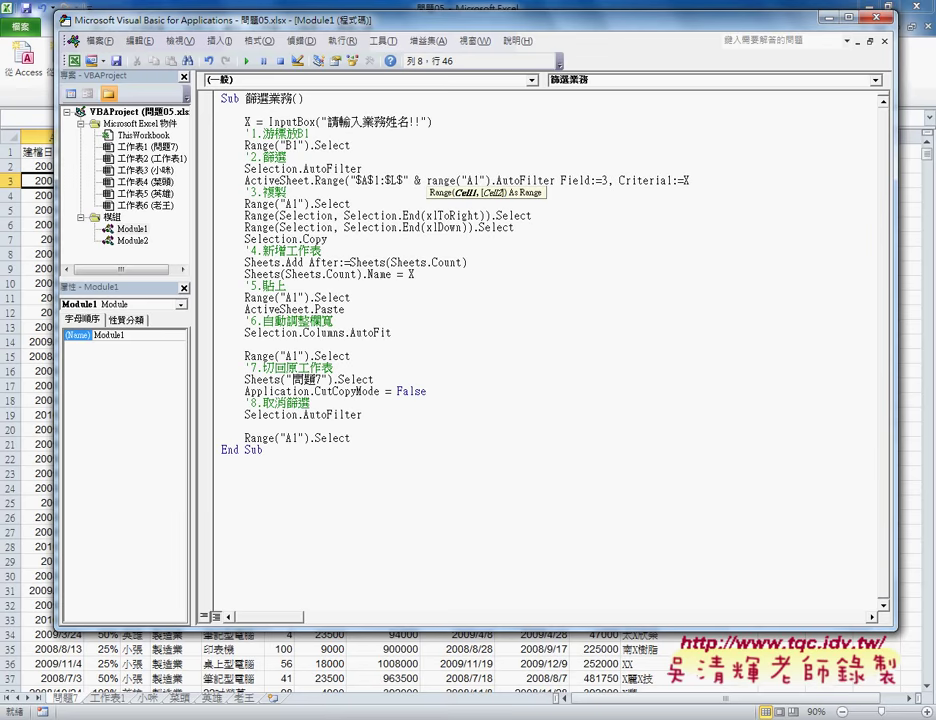
pyautogui.write(').')
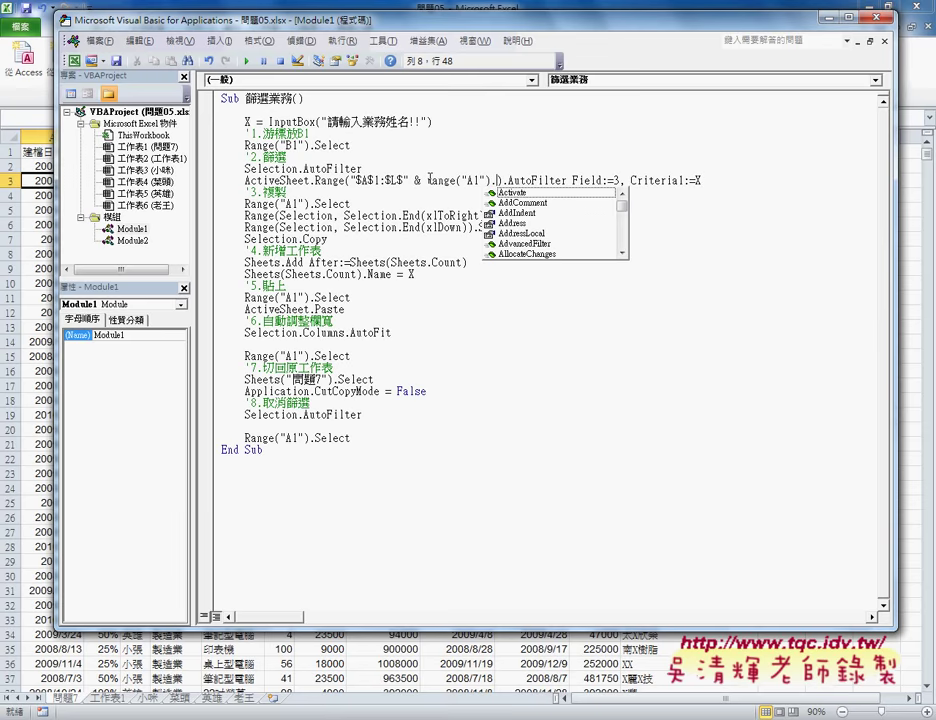
pyautogui.write('End')
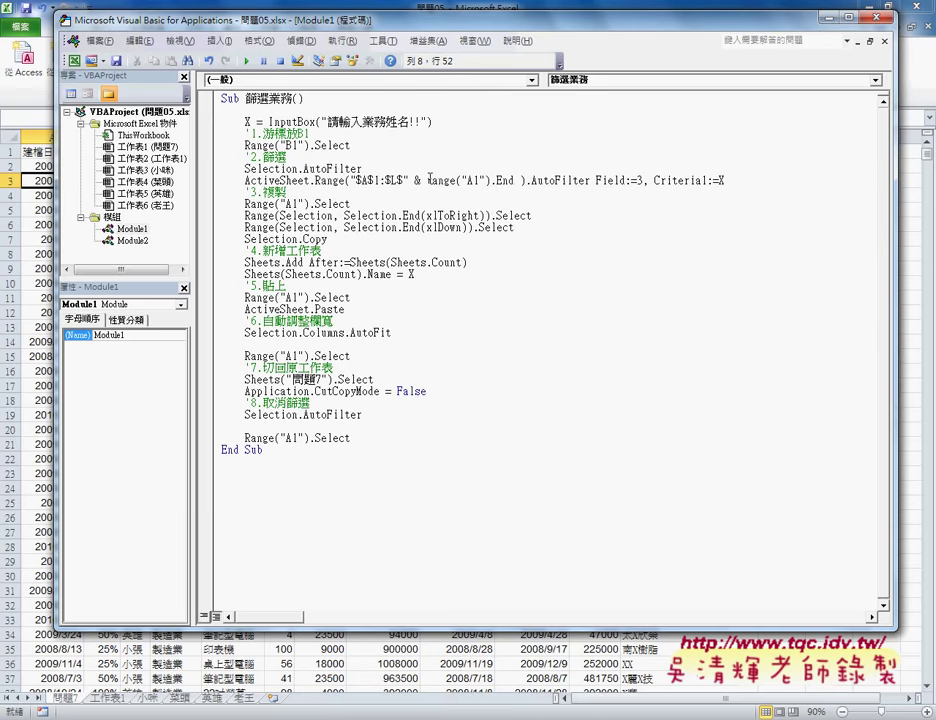
pyautogui.press('BackSpace')
pyautogui.write('(xlDown')
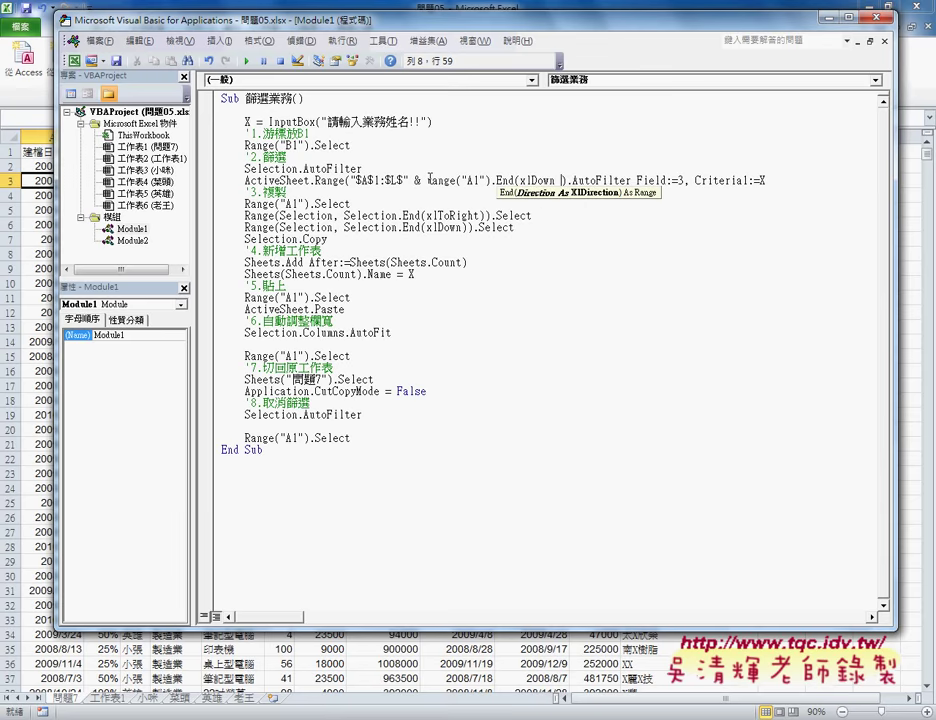
pyautogui.press('Left')
pyautogui.write(').')
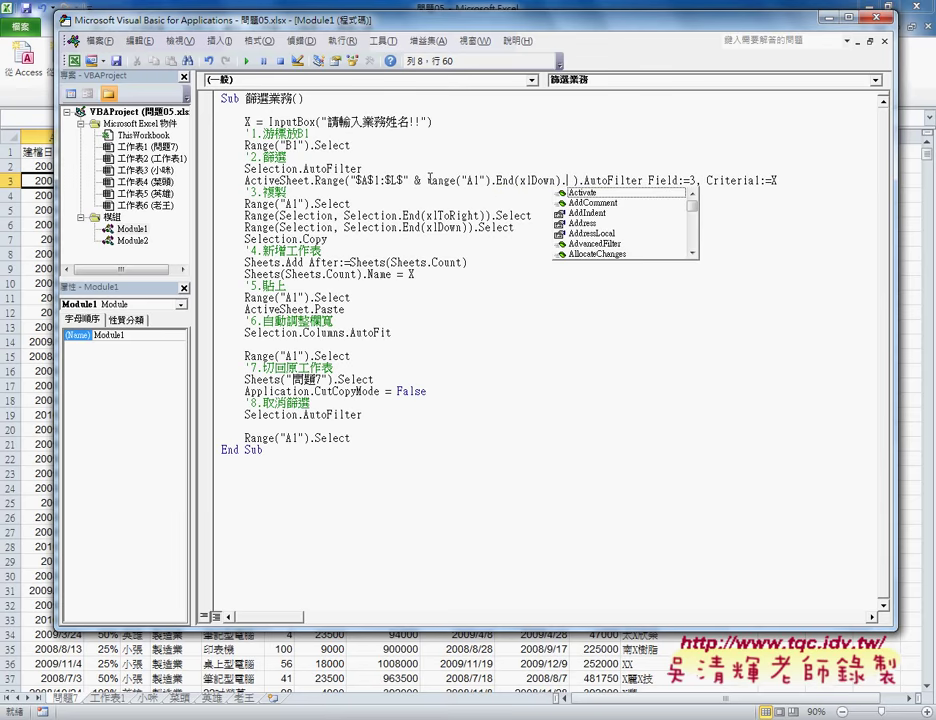
pyautogui.write('row')
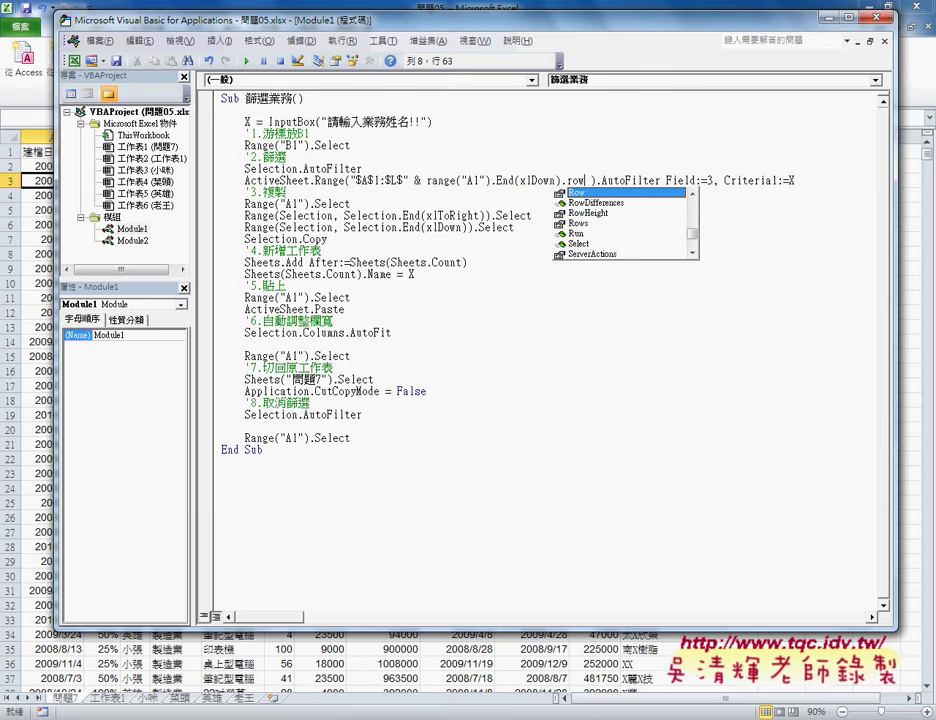
pyautogui.press('Right')
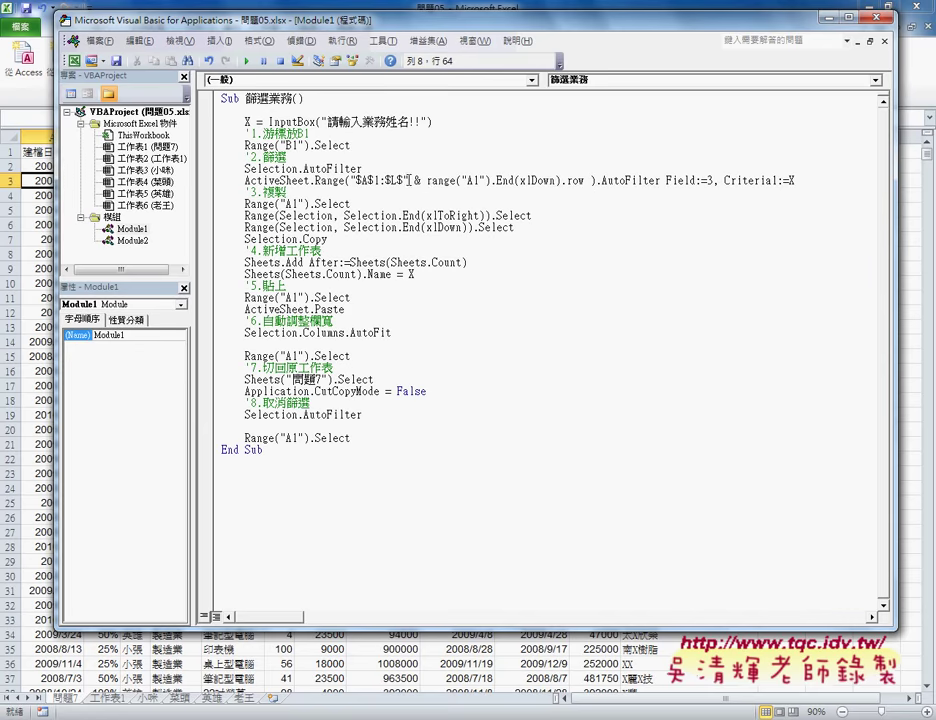
pyautogui.click(409, 180)
pyautogui.moveTo(409, 180); pyautogui.dragTo(587, 180)
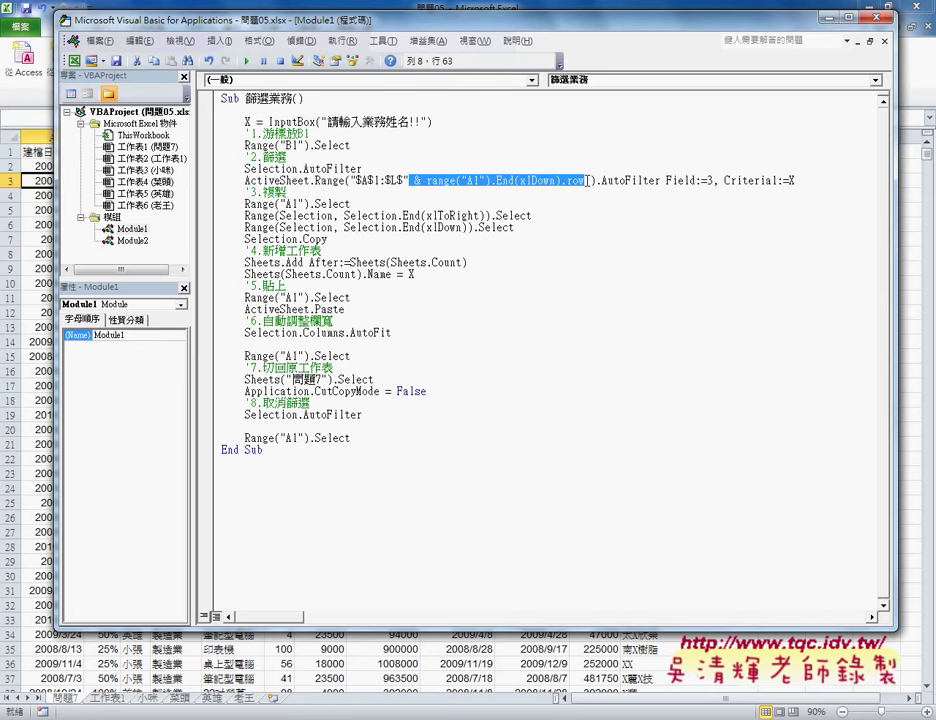
# Highlight the AutoFilter call and its Field argument, then narrow the editor to reveal worksheet data
pyautogui.press('Down')
pyautogui.press('Down')
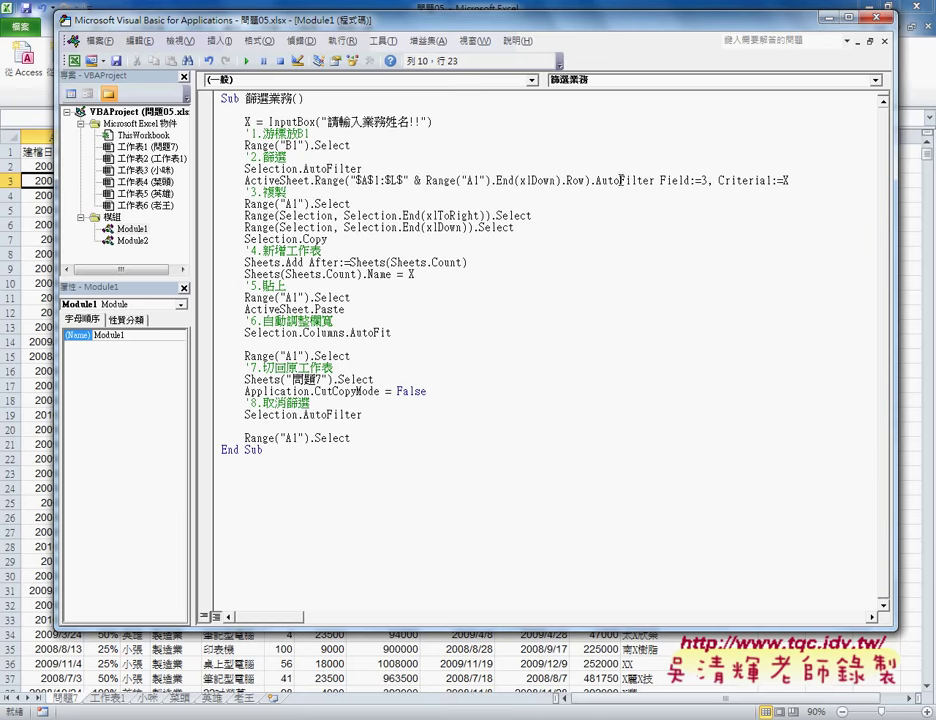
pyautogui.moveTo(596, 180); pyautogui.dragTo(681, 180)
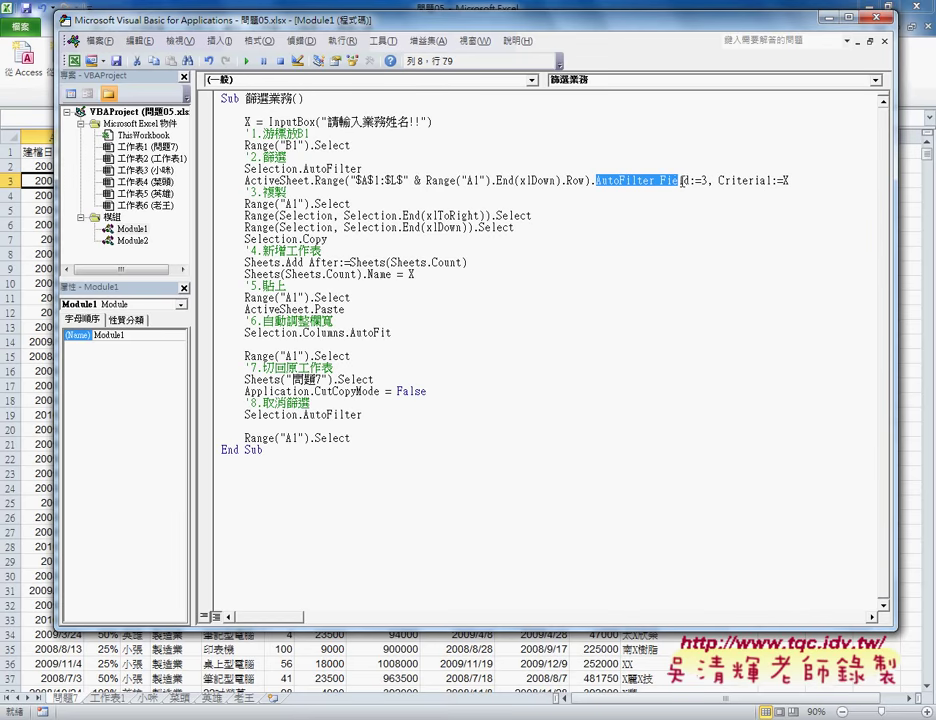
pyautogui.doubleClick(672, 181)
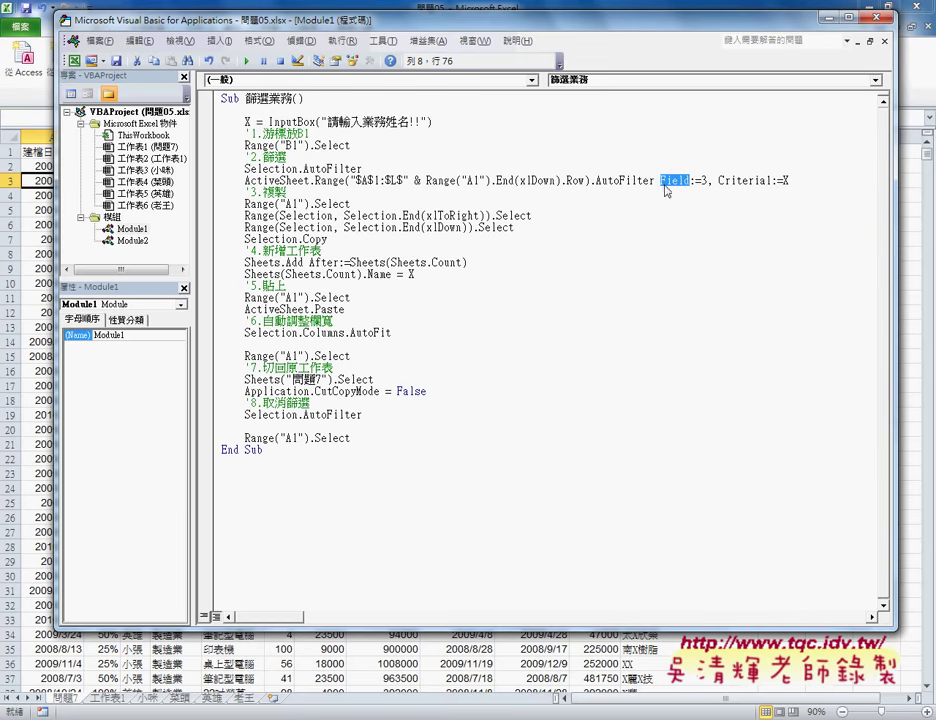
pyautogui.click(627, 216)
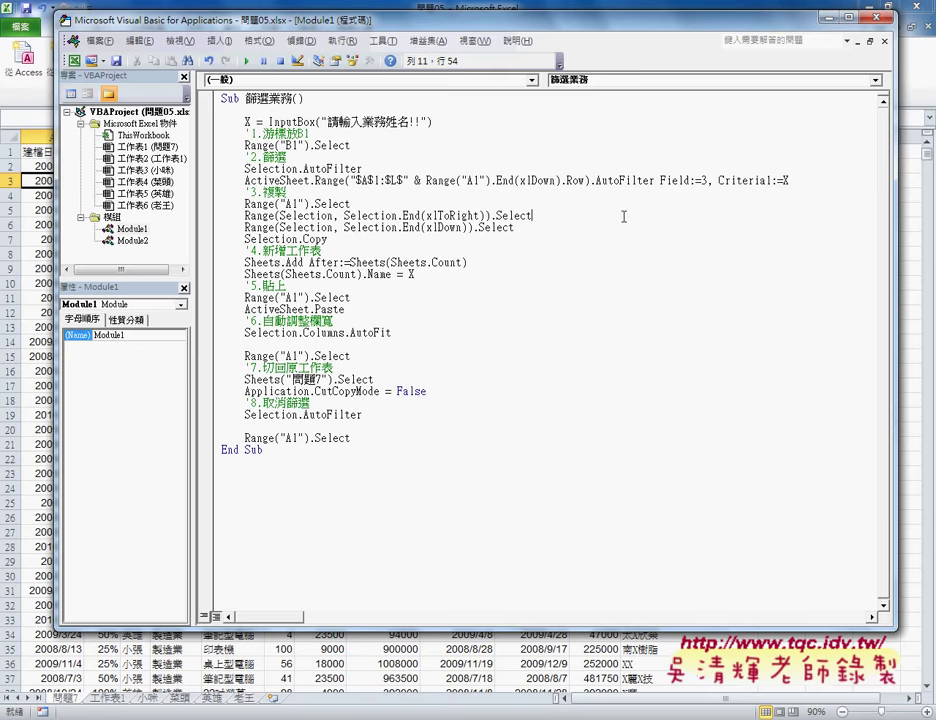
pyautogui.moveTo(599, 181); pyautogui.dragTo(689, 181)
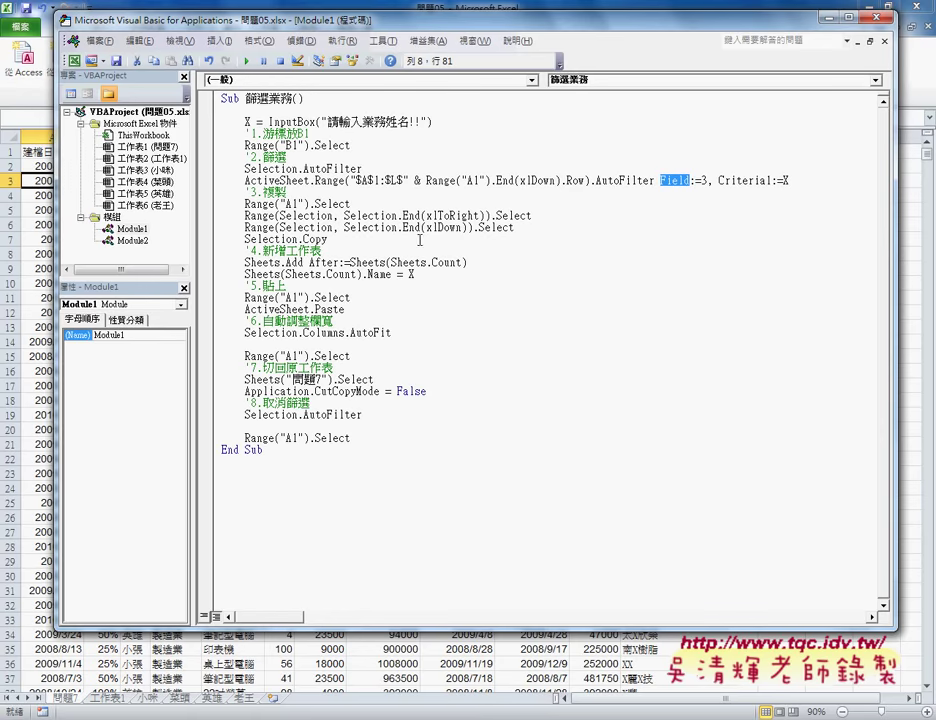
pyautogui.moveTo(58, 216); pyautogui.dragTo(215, 216)
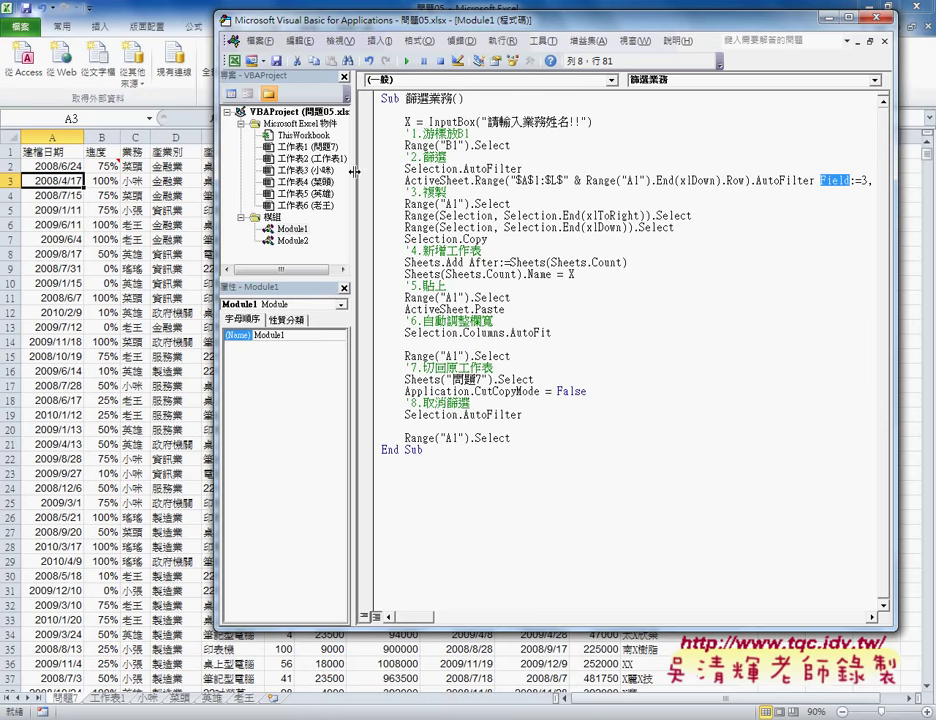
# Resize and reposition the editor beside worksheet columns A–D, highlighting the 3 in Field:=3
pyautogui.moveTo(352, 172); pyautogui.dragTo(299, 172)
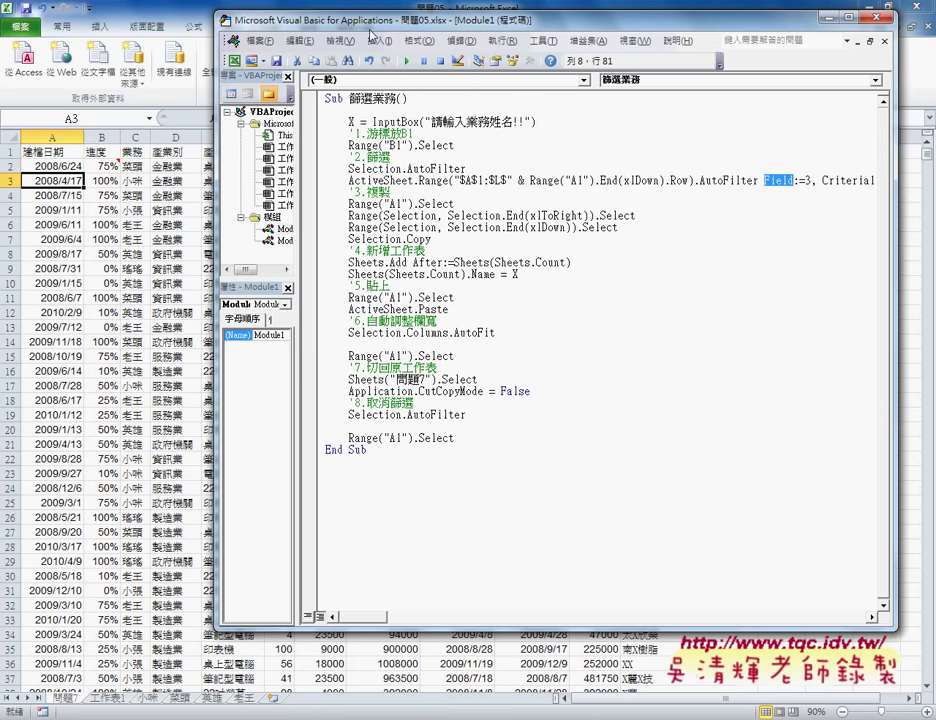
pyautogui.moveTo(275, 19); pyautogui.dragTo(250, 70)
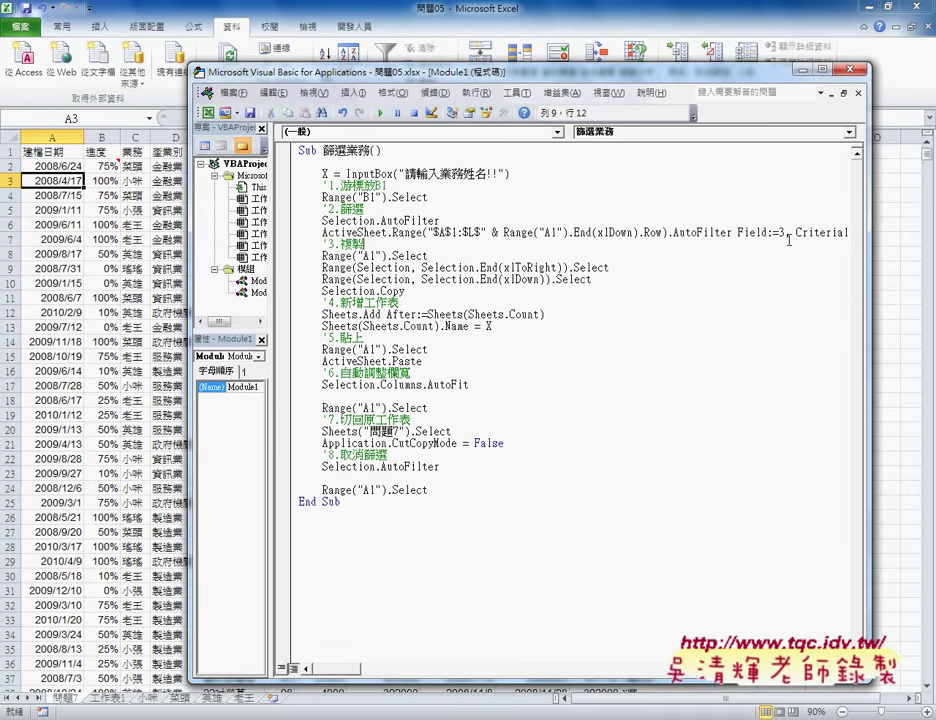
pyautogui.doubleClick(781, 232)
pyautogui.moveTo(631, 80); pyautogui.dragTo(609, 79)
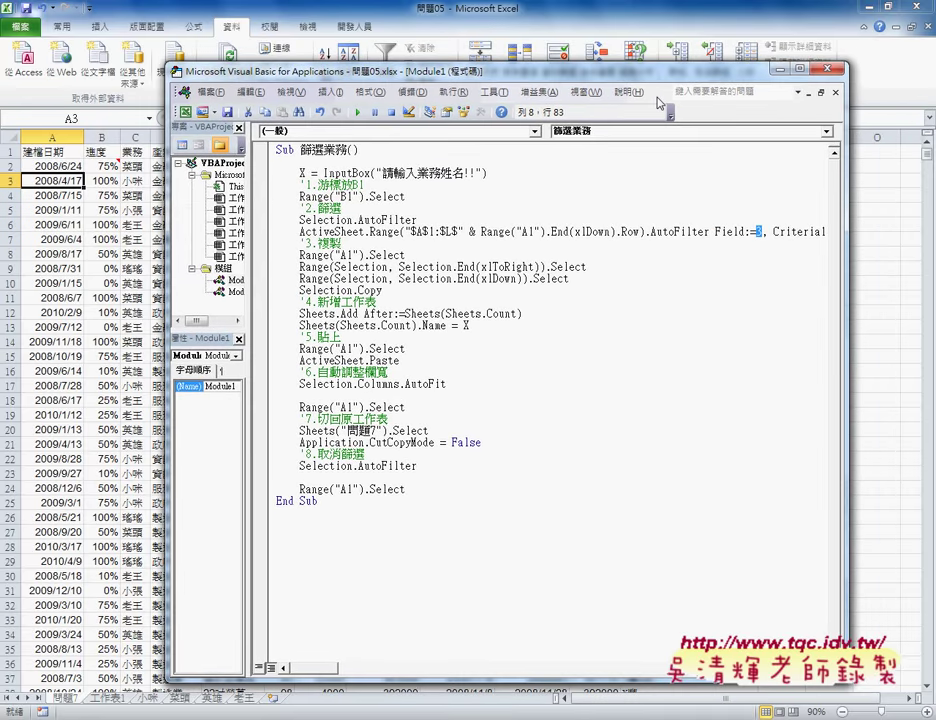
pyautogui.moveTo(847, 189); pyautogui.dragTo(906, 189)
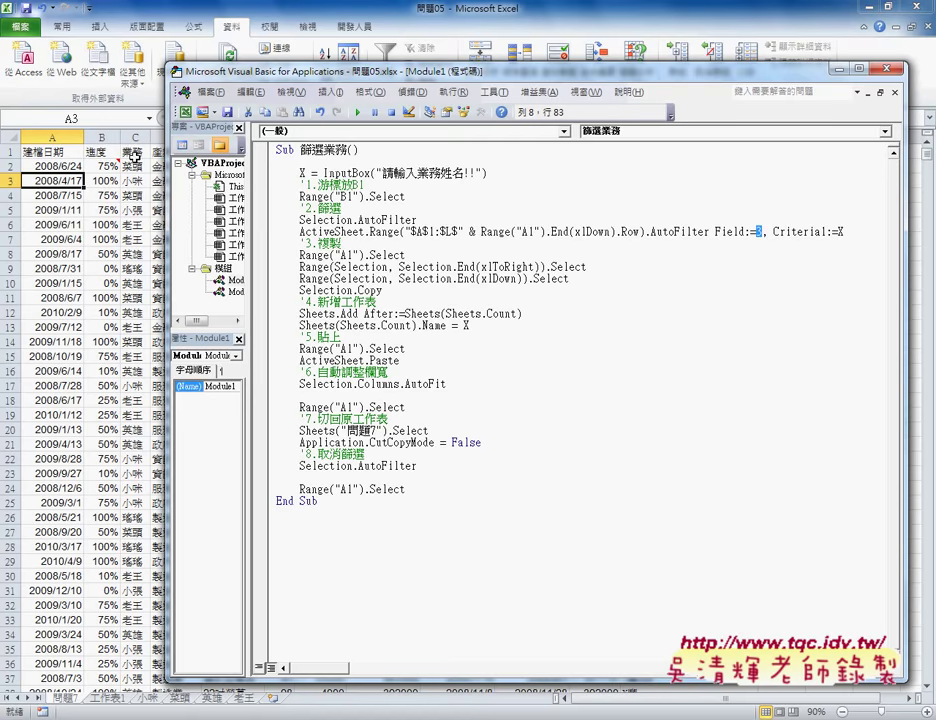
pyautogui.moveTo(196, 110); pyautogui.dragTo(211, 110)
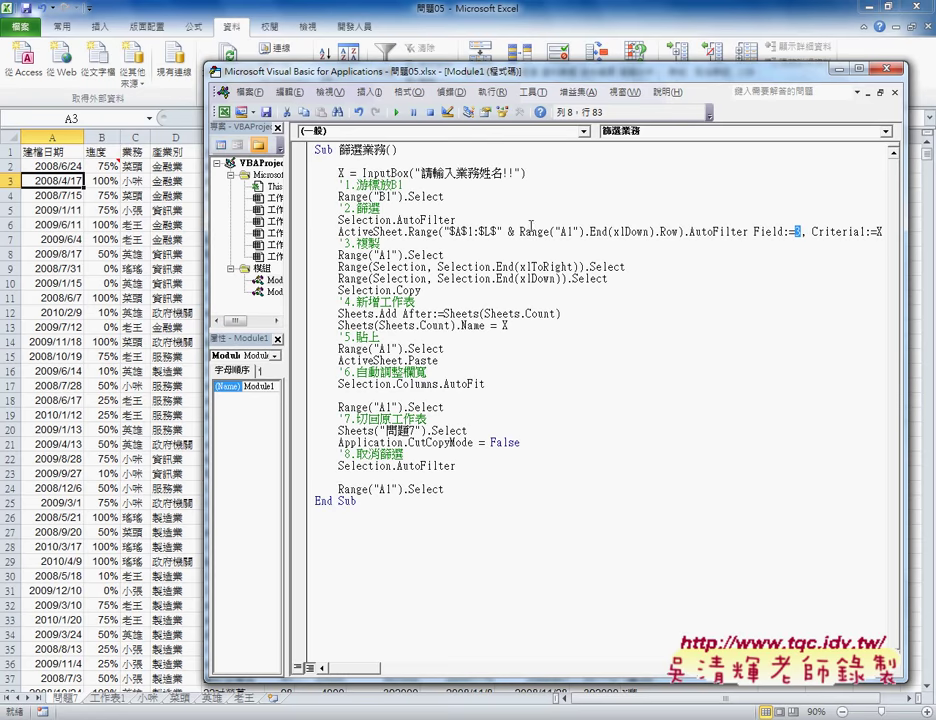
# Highlight Criteria1:= and circle its X criterion value in red
pyautogui.moveTo(906, 254); pyautogui.dragTo(928, 254)
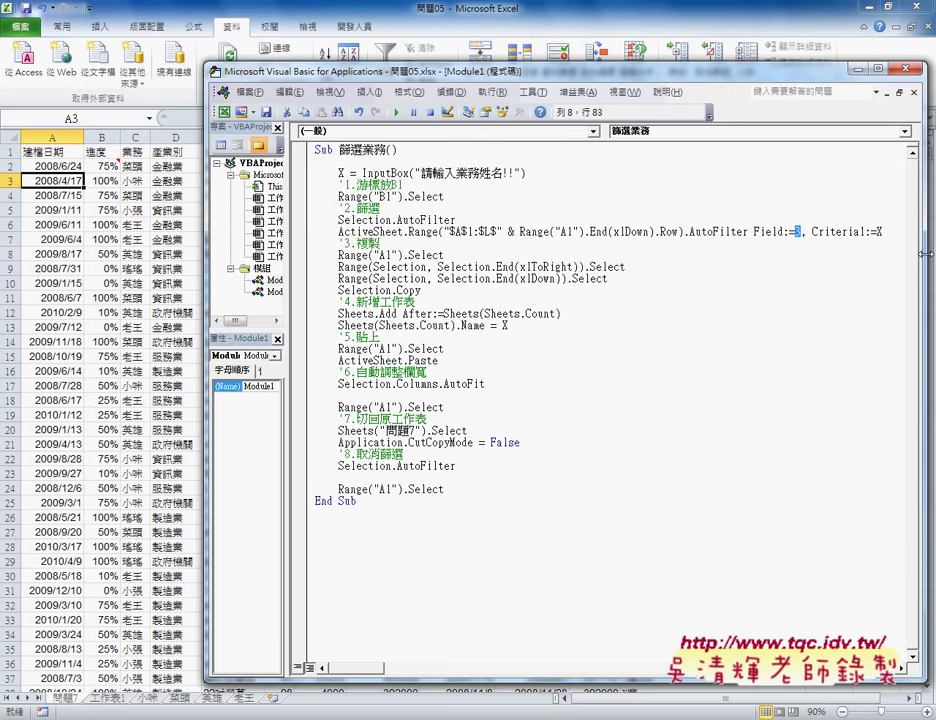
pyautogui.moveTo(812, 231); pyautogui.dragTo(859, 231)
pyautogui.doubleClick(879, 232)
pyautogui.moveTo(885, 221); pyautogui.dragTo(889, 240)
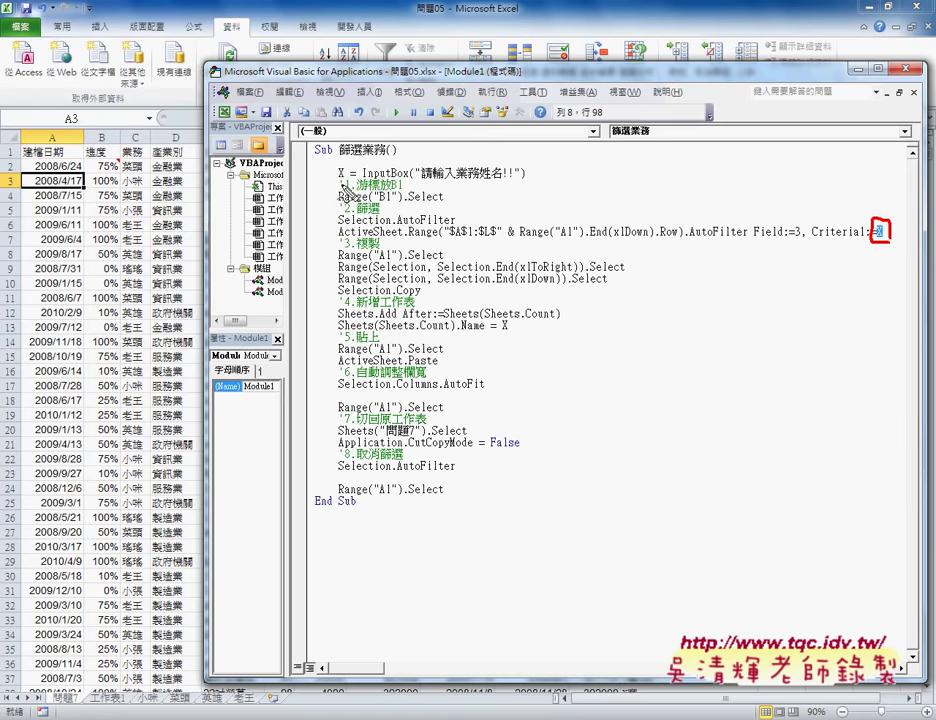
# Mark the InputBox line, X, A1, Sheets.Add and Sheets.Count in red, linking criterion X to Name = X
pyautogui.moveTo(336, 183); pyautogui.dragTo(525, 182)
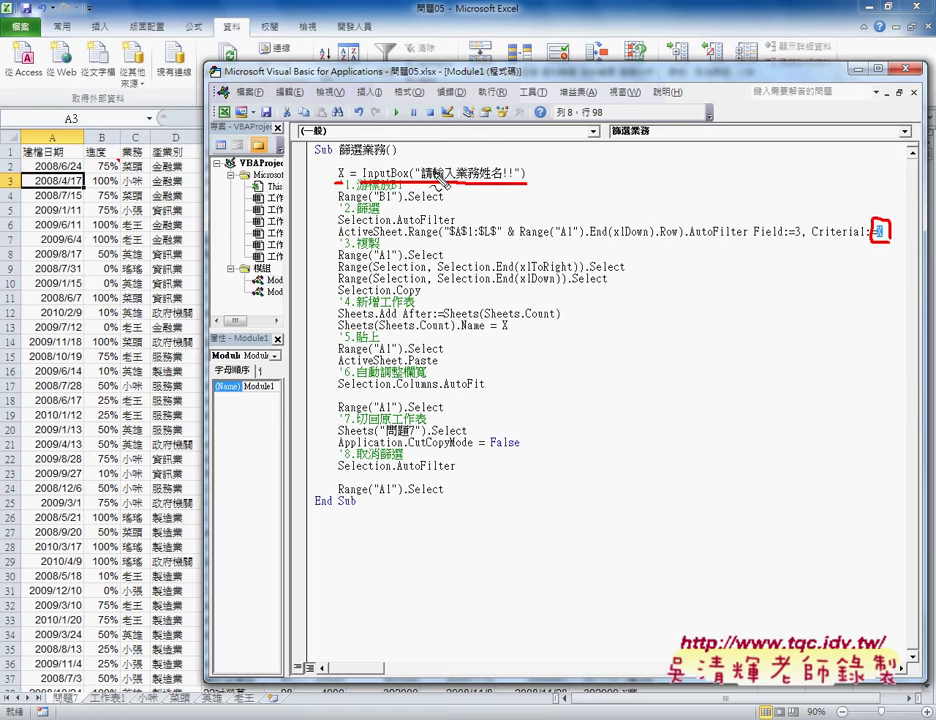
pyautogui.moveTo(331, 183)
pyautogui.mouseDown()
pyautogui.moveTo(348, 166)
pyautogui.moveTo(882, 214)
pyautogui.moveTo(885, 193)
pyautogui.mouseUp()
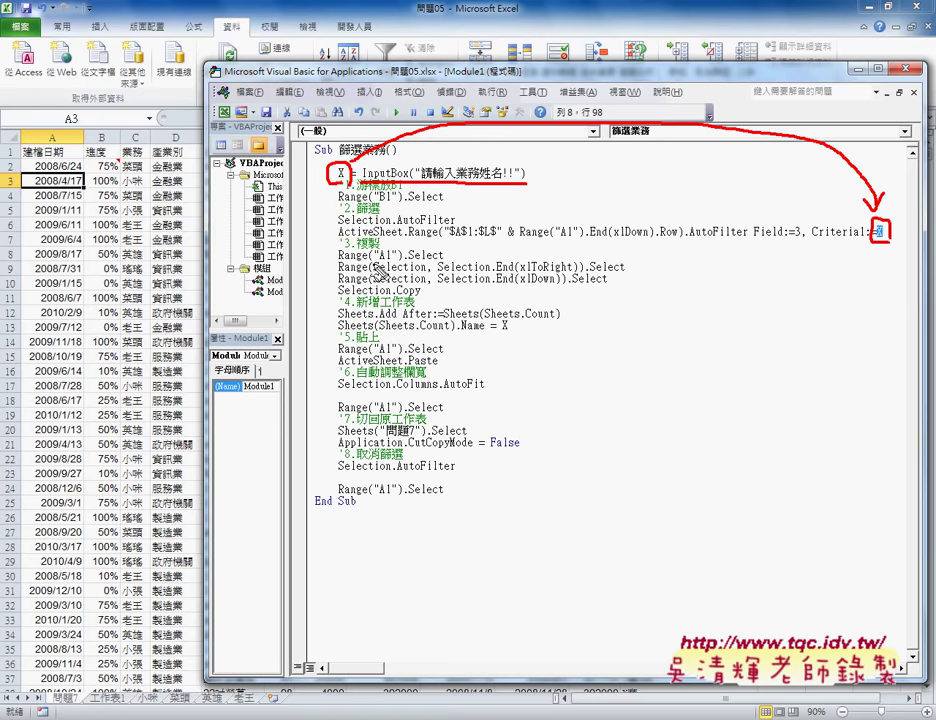
pyautogui.moveTo(377, 262)
pyautogui.mouseDown()
pyautogui.moveTo(392, 262)
pyautogui.moveTo(421, 299)
pyautogui.moveTo(398, 318)
pyautogui.mouseUp()
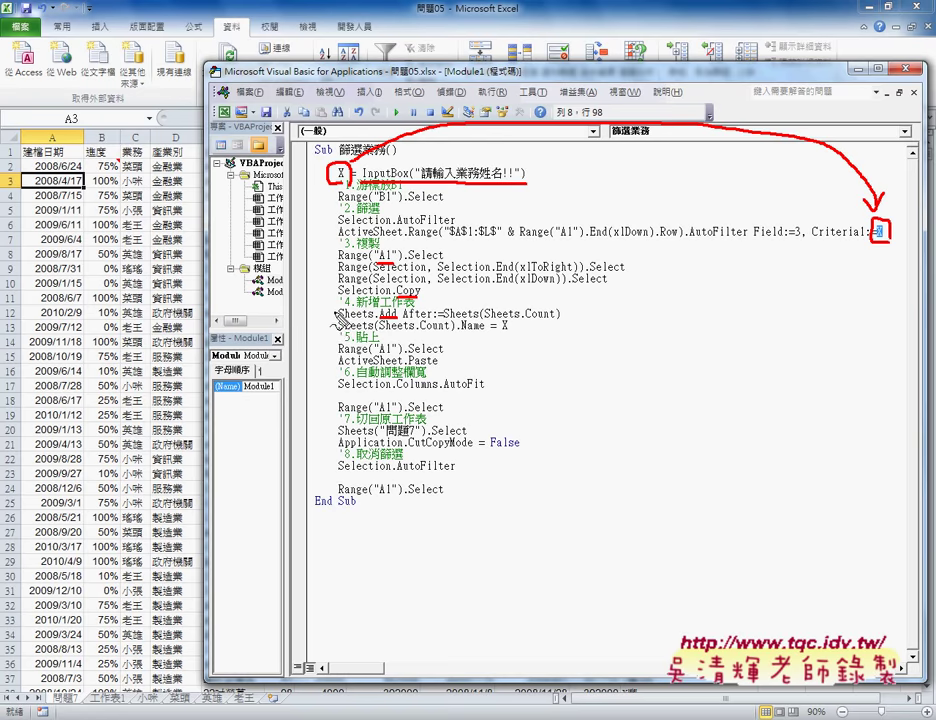
pyautogui.moveTo(346, 308)
pyautogui.mouseDown()
pyautogui.moveTo(326, 316)
pyautogui.moveTo(338, 332)
pyautogui.mouseUp()
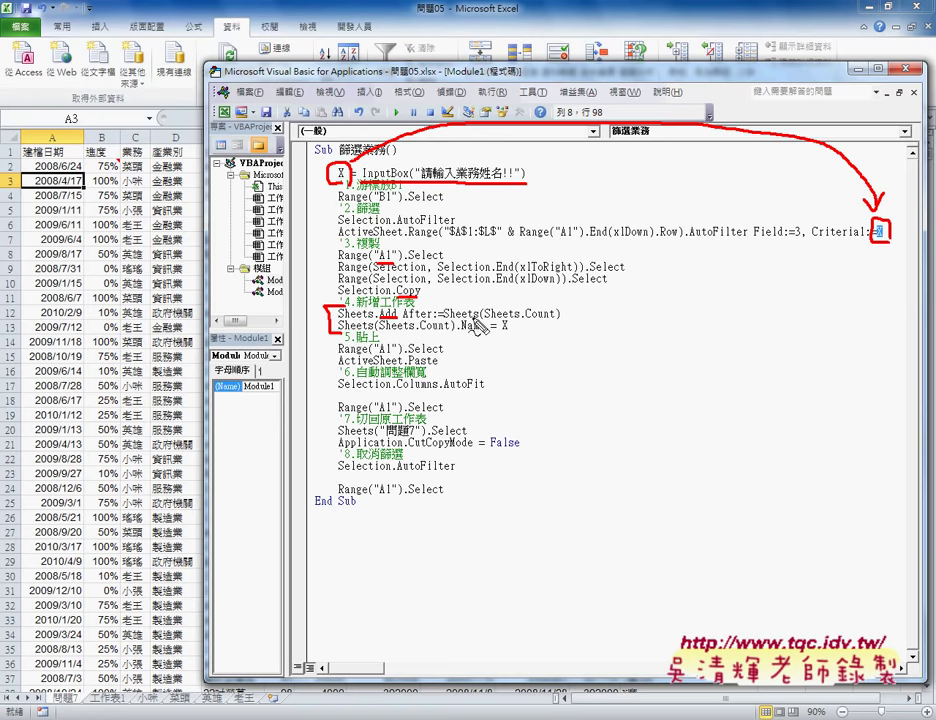
pyautogui.moveTo(557, 323); pyautogui.dragTo(484, 322)
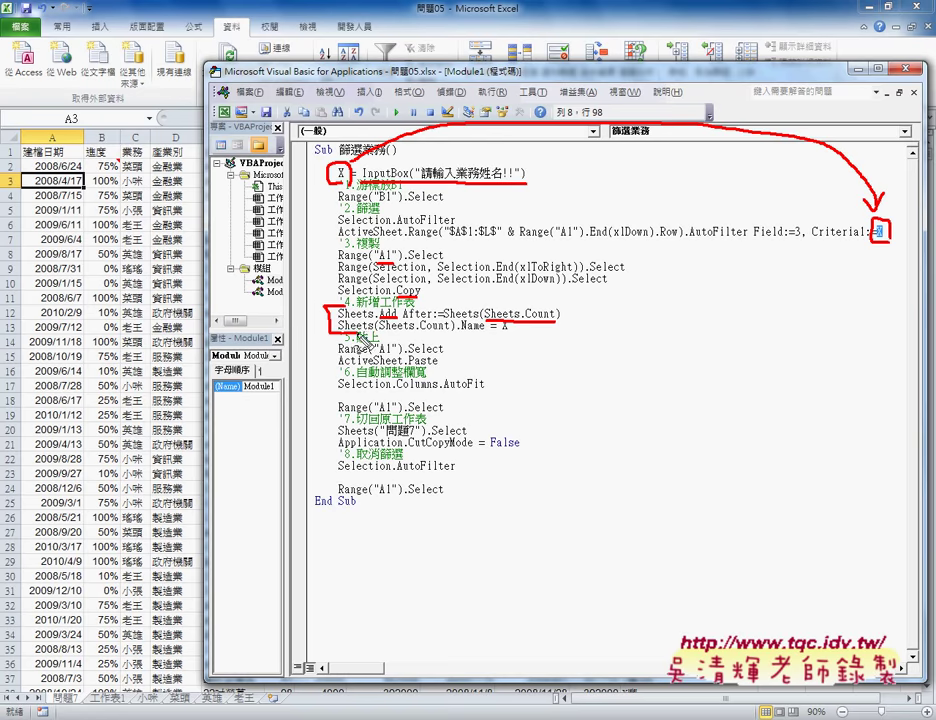
pyautogui.moveTo(385, 332); pyautogui.dragTo(485, 336)
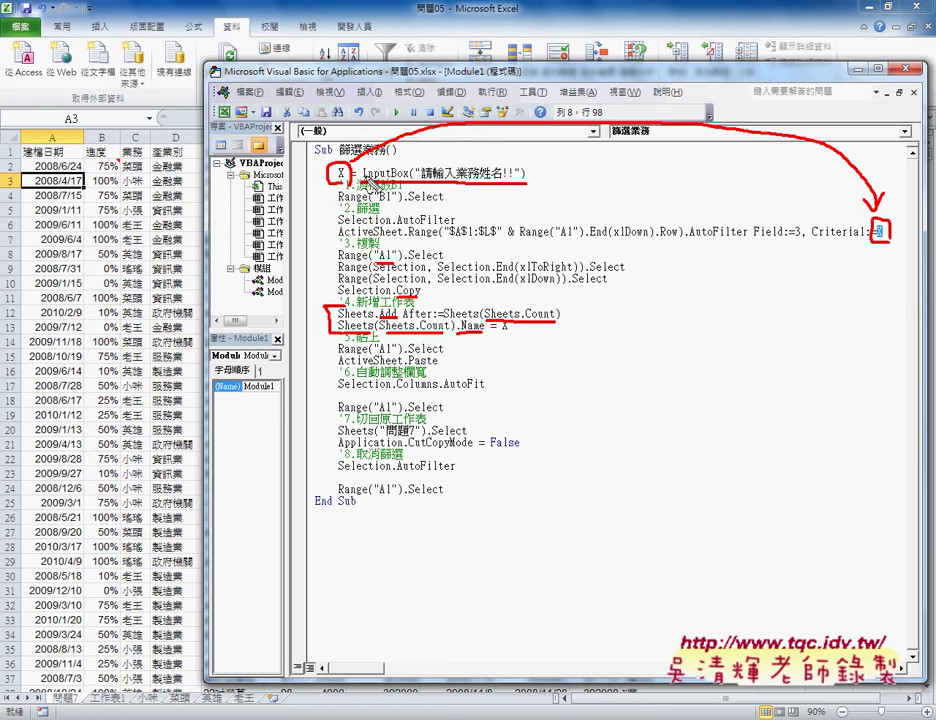
pyautogui.moveTo(868, 243)
pyautogui.mouseDown()
pyautogui.moveTo(746, 327)
pyautogui.moveTo(510, 336)
pyautogui.mouseUp()
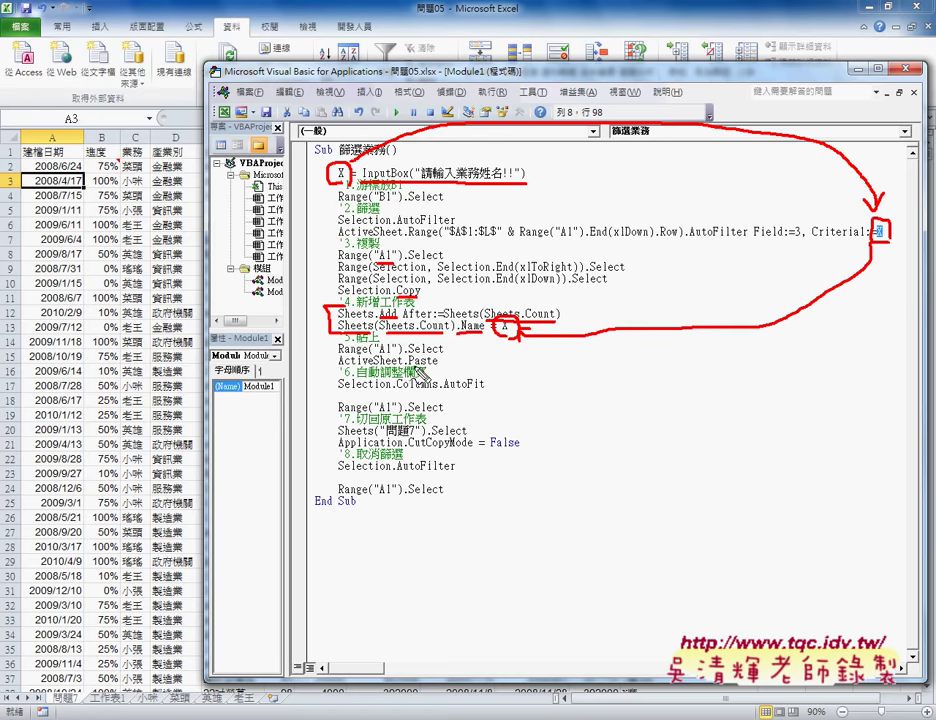
# Underline the A1 paste, Paste, AutoFit and return-to-問題7 lines in red
pyautogui.moveTo(368, 352)
pyautogui.mouseDown()
pyautogui.moveTo(437, 366)
pyautogui.moveTo(433, 376)
pyautogui.moveTo(486, 391)
pyautogui.mouseUp()
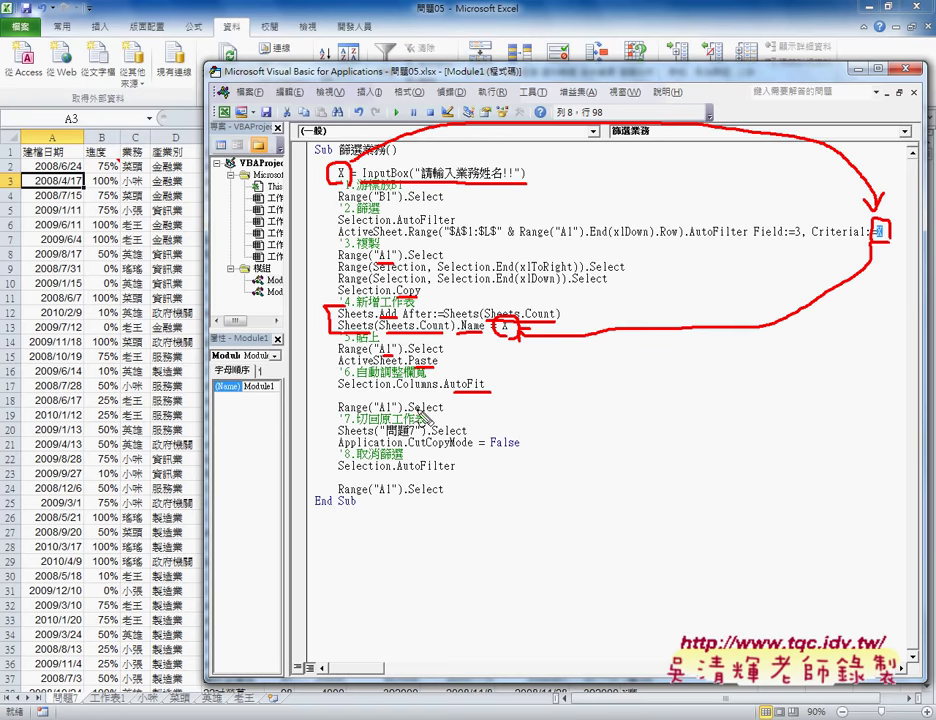
pyautogui.moveTo(409, 414); pyautogui.dragTo(444, 414)
pyautogui.moveTo(351, 421); pyautogui.dragTo(378, 434)
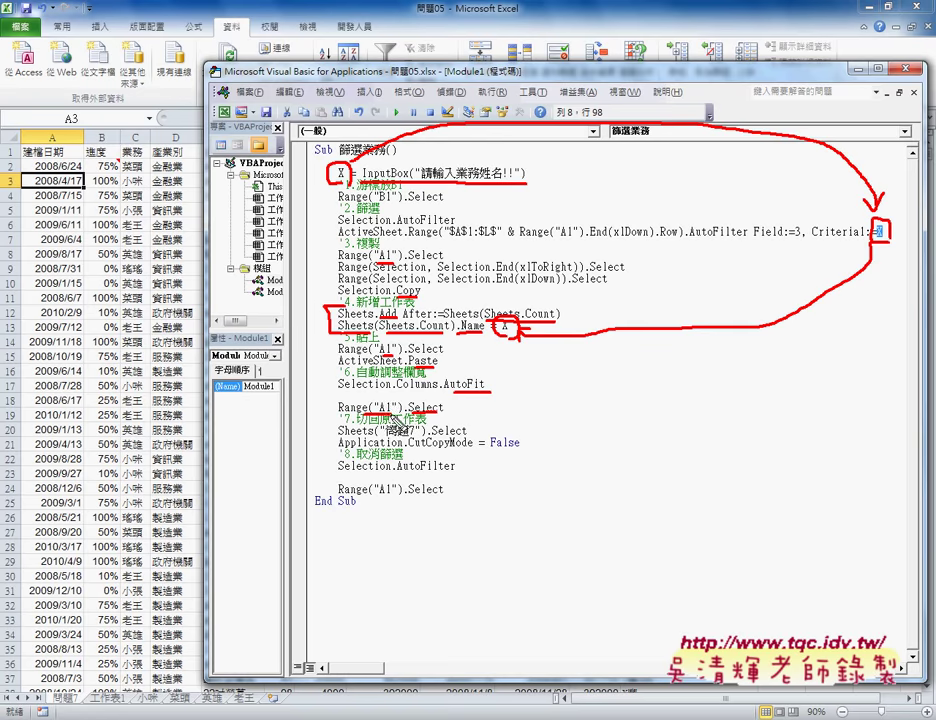
pyautogui.moveTo(465, 437); pyautogui.dragTo(340, 437)
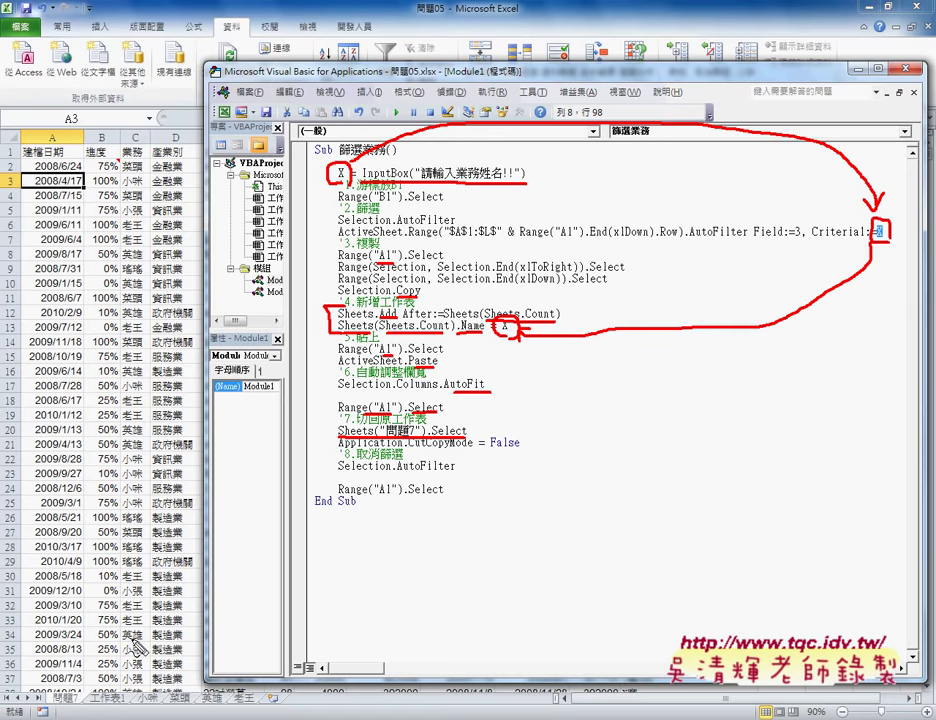
# Circle the 問題7 tab and underline the unfilter AutoFilter and final Range("A1").Select lines
pyautogui.moveTo(86, 694); pyautogui.dragTo(80, 692)
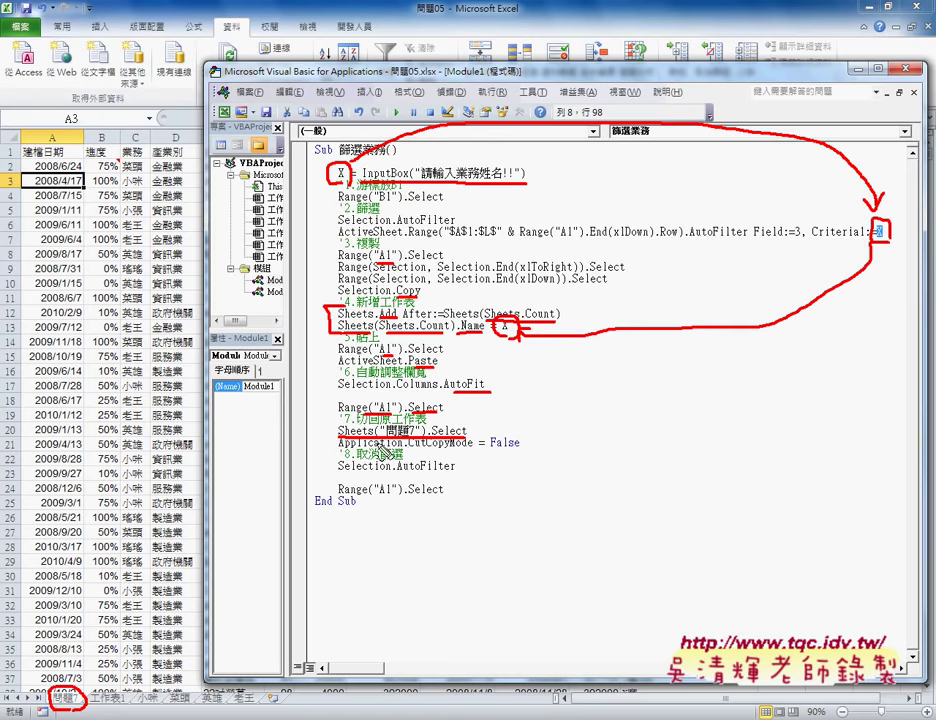
pyautogui.moveTo(398, 426); pyautogui.dragTo(398, 437)
pyautogui.moveTo(396, 471); pyautogui.dragTo(455, 470)
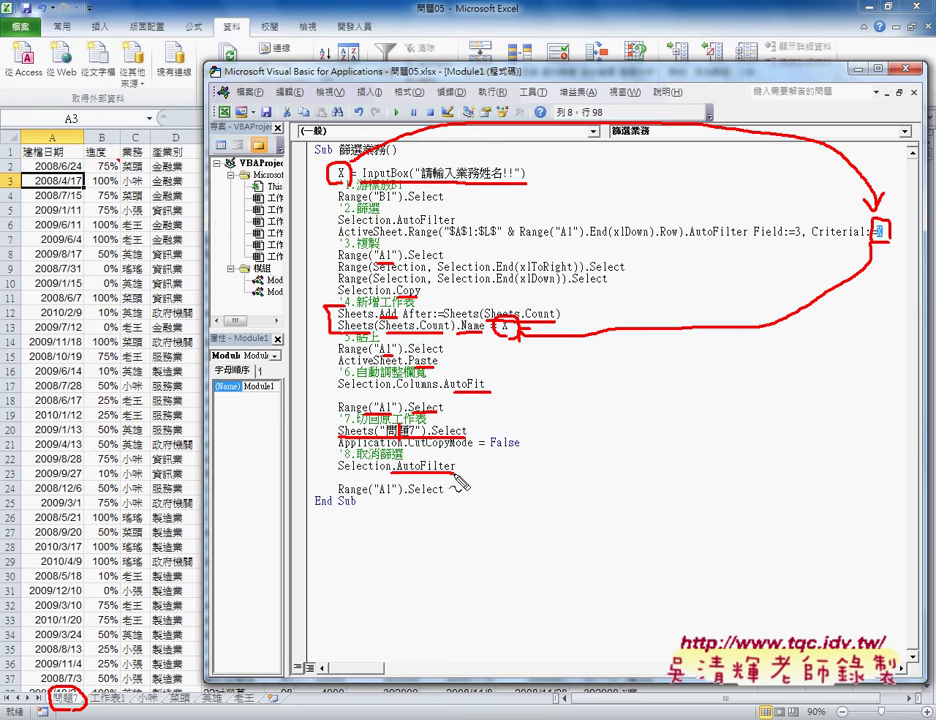
pyautogui.moveTo(338, 492); pyautogui.dragTo(444, 492)
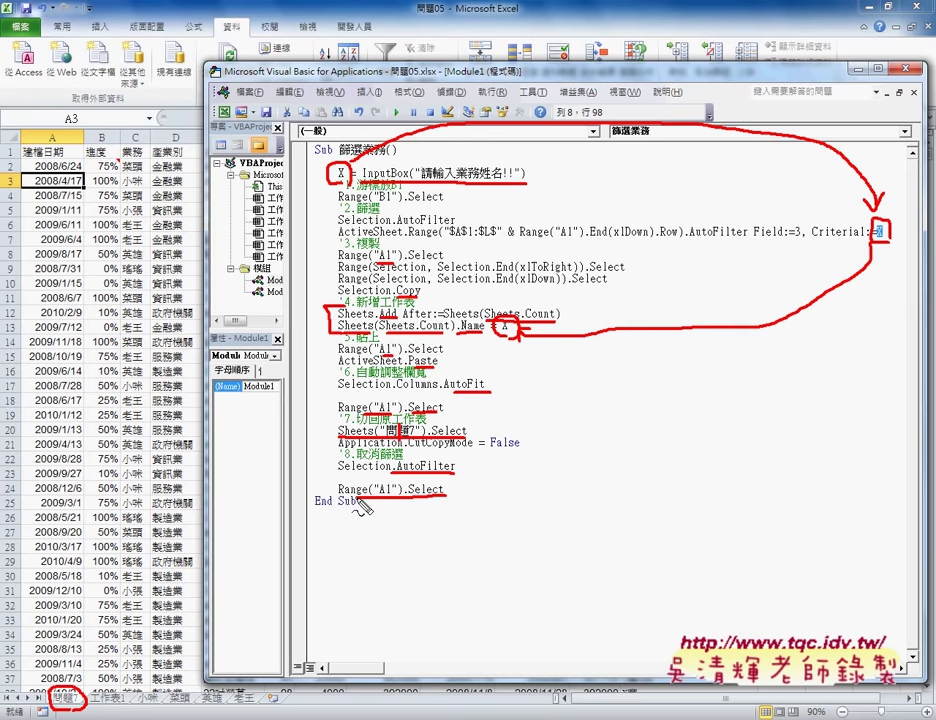
# Clear the annotations and run 篩選業務, confirming the name prompt empty to trigger error 1004
pyautogui.press('Escape')
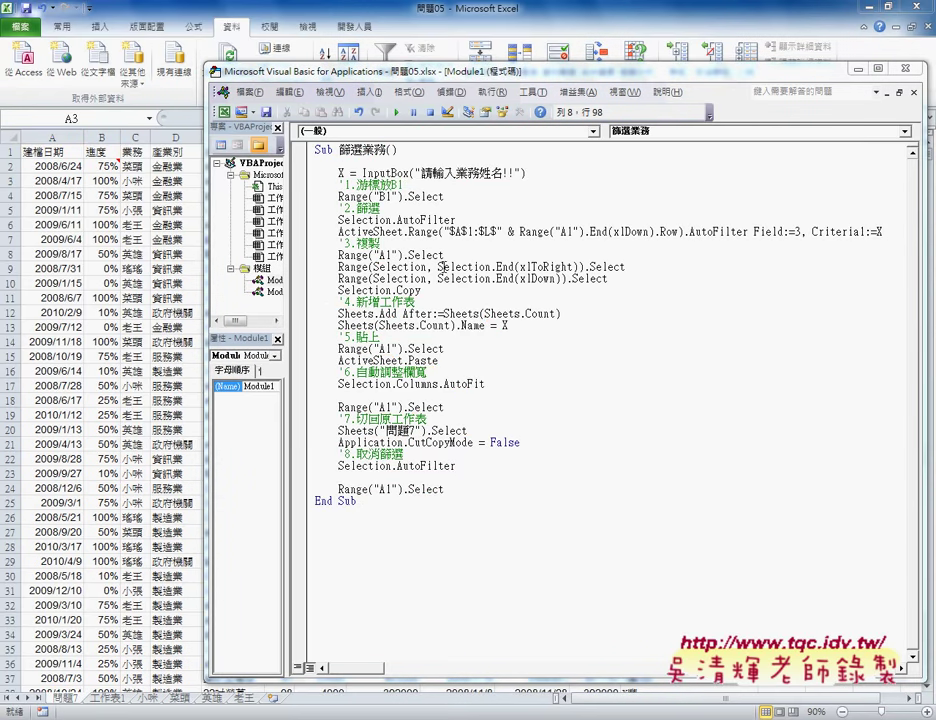
pyautogui.moveTo(330, 70)
pyautogui.mouseDown()
pyautogui.moveTo(452, 120)
pyautogui.moveTo(479, 41)
pyautogui.mouseUp()
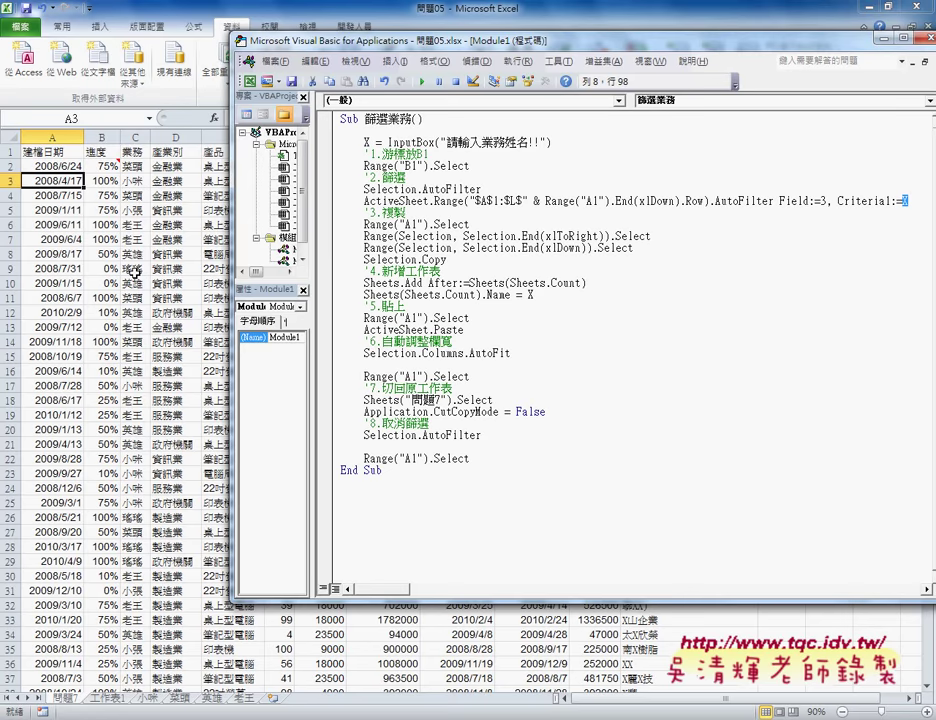
pyautogui.click(424, 82)
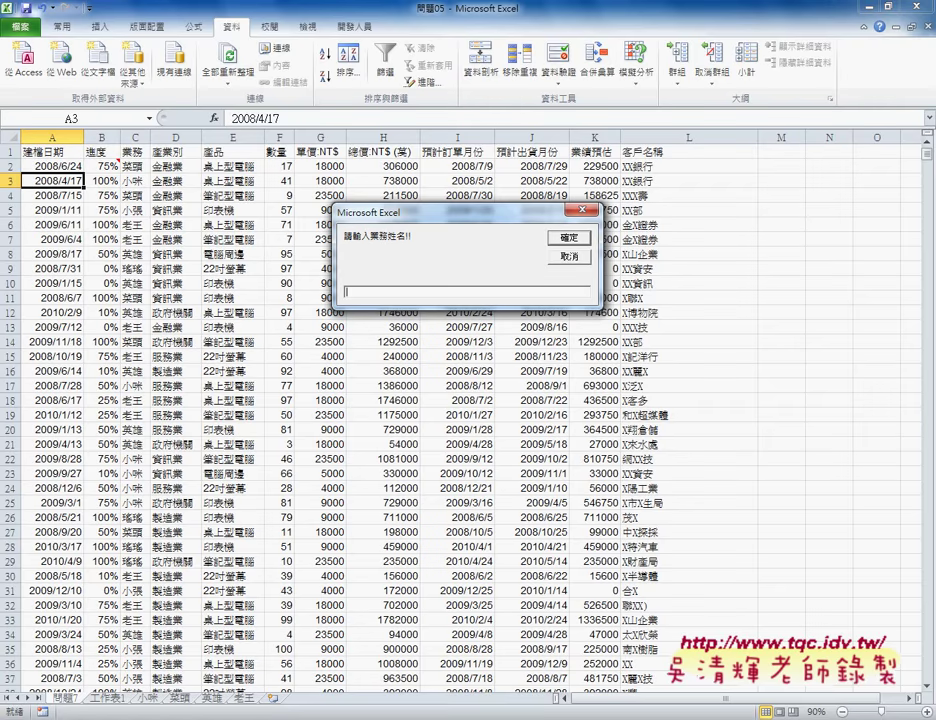
pyautogui.moveTo(333, 715)
pyautogui.click(390, 625)
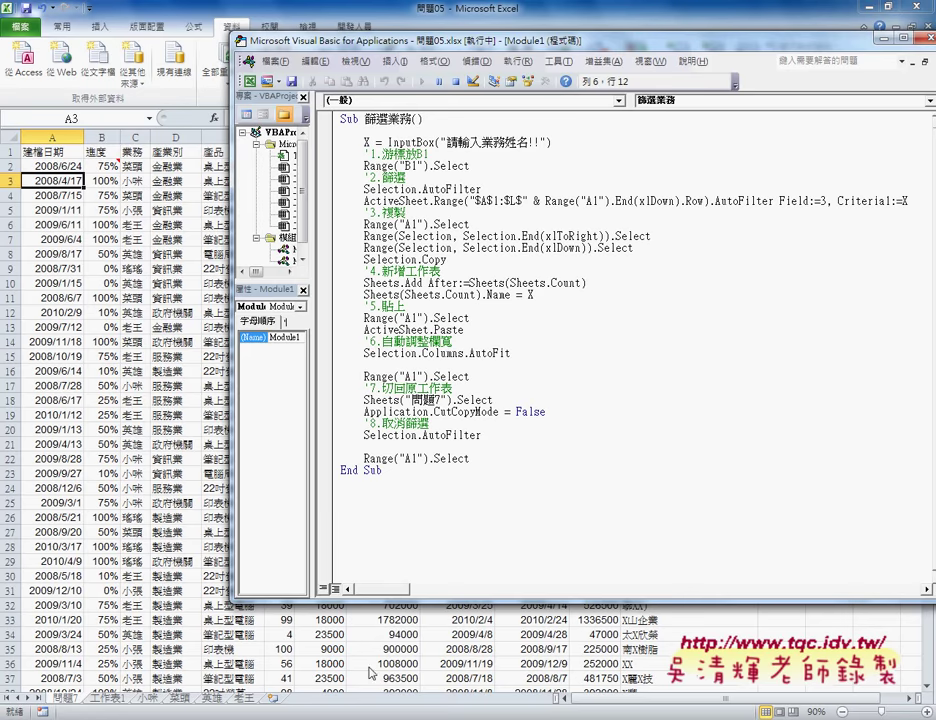
pyautogui.click(251, 616)
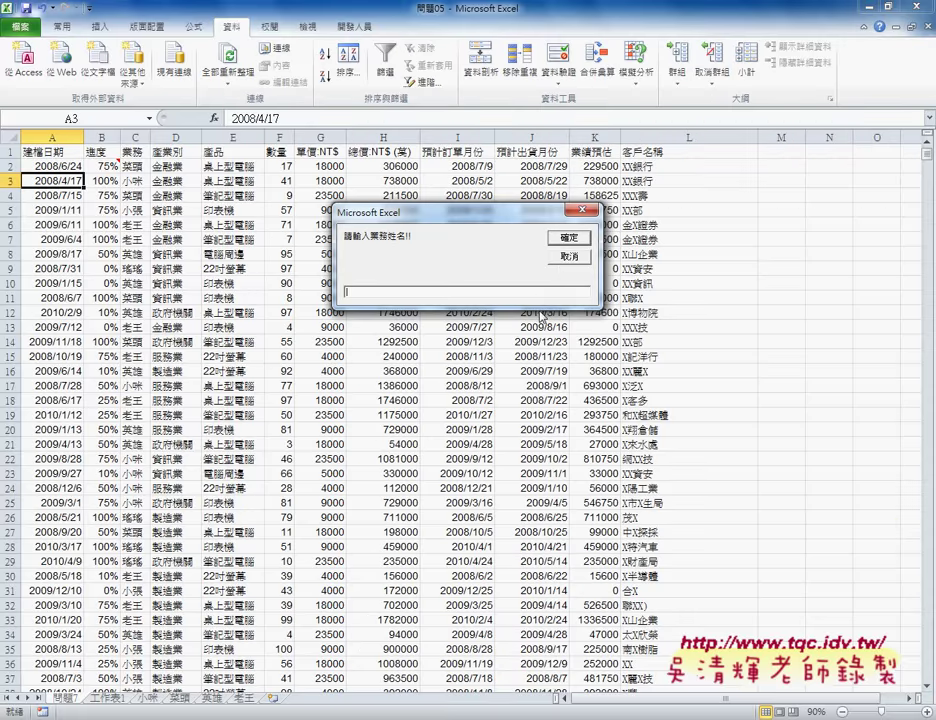
pyautogui.click(565, 257)
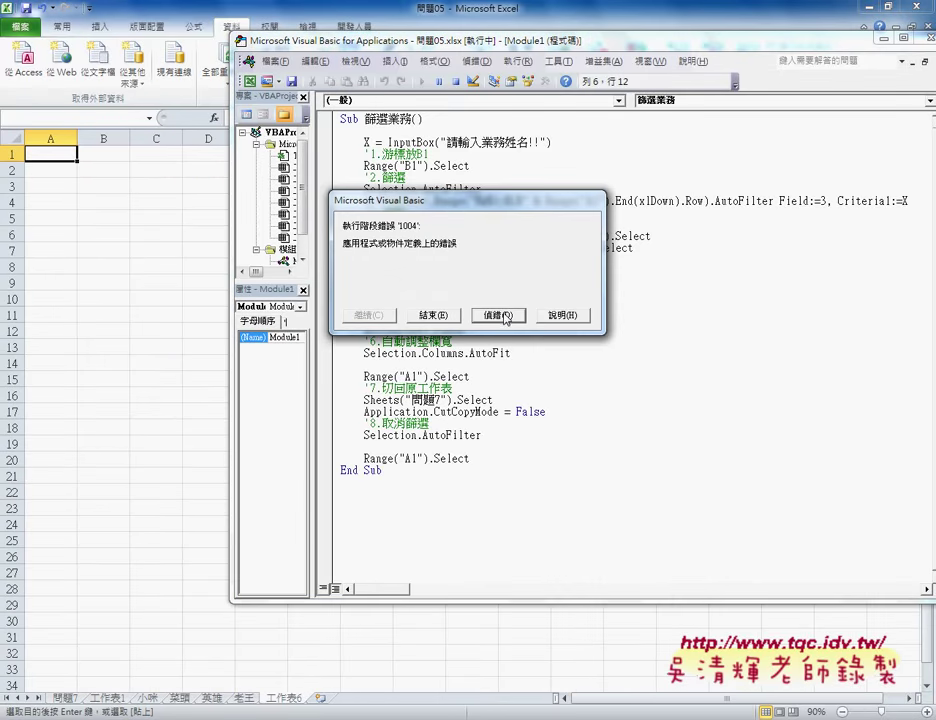
# Dismiss error 1004, reset the macro, and delete the blank 工作表6 sheet
pyautogui.click(503, 315)
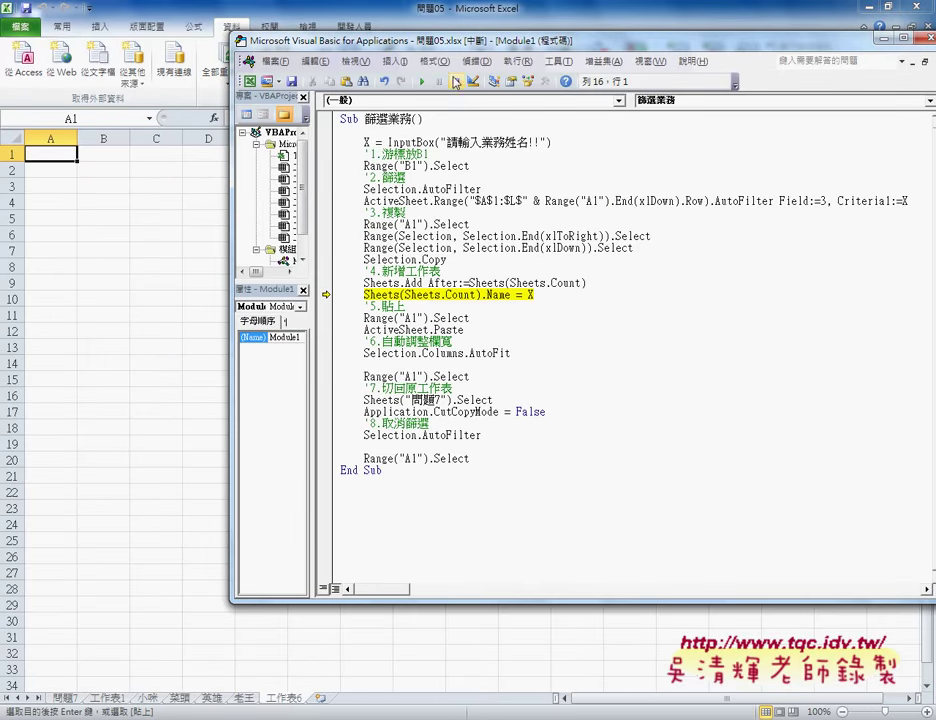
pyautogui.click(455, 81)
pyautogui.click(289, 700)
pyautogui.rightClick(289, 702)
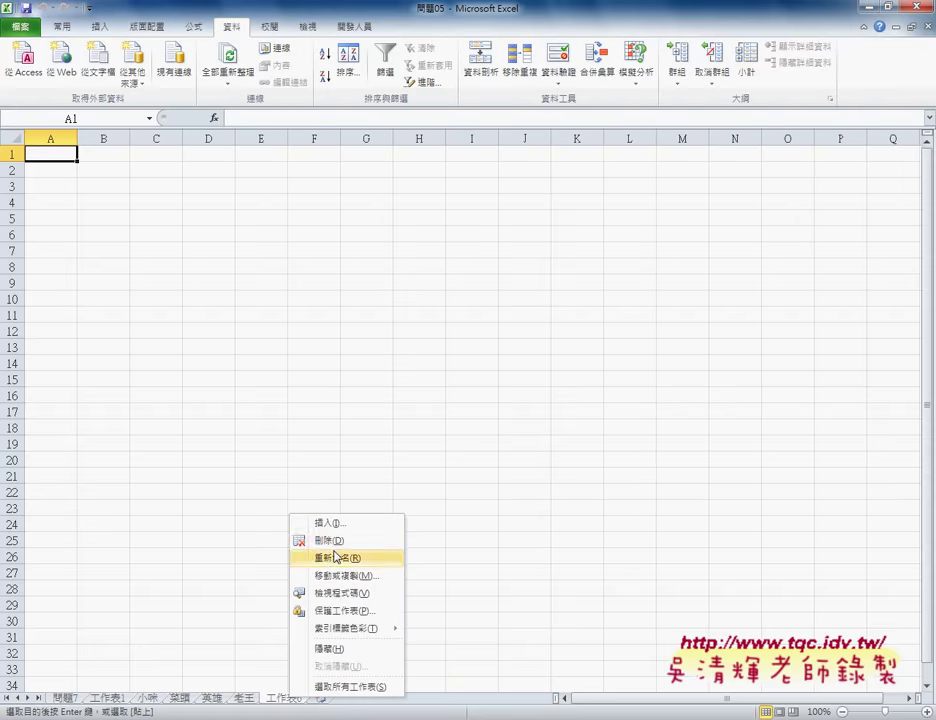
pyautogui.click(330, 537)
pyautogui.click(433, 410)
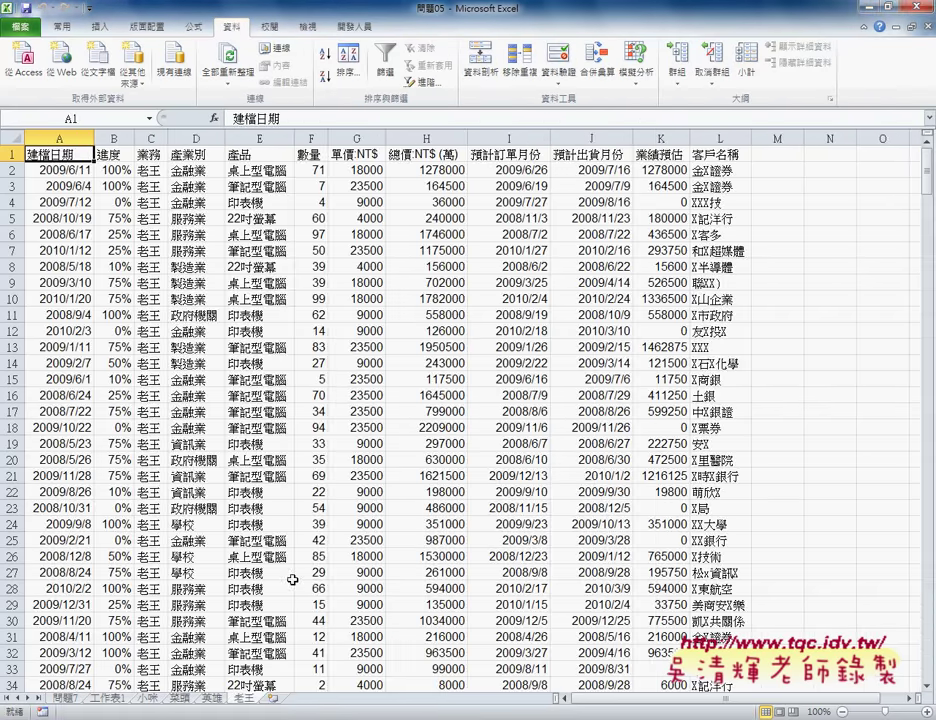
# Set a breakpoint on Module1's Selection.AutoFilter line
pyautogui.moveTo(343, 715)
pyautogui.click(422, 627)
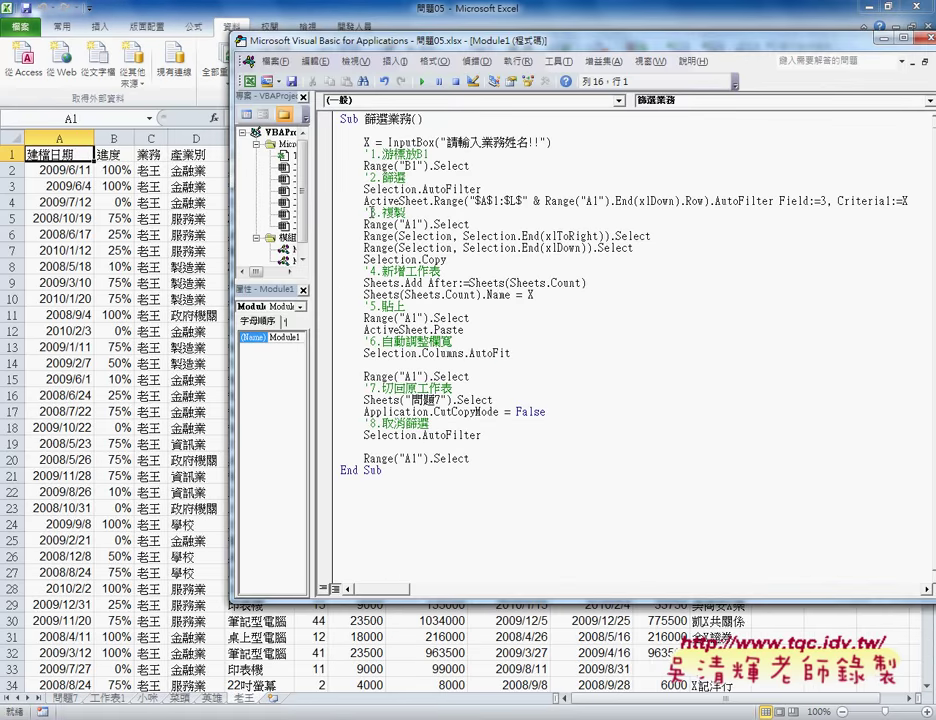
pyautogui.click(324, 190)
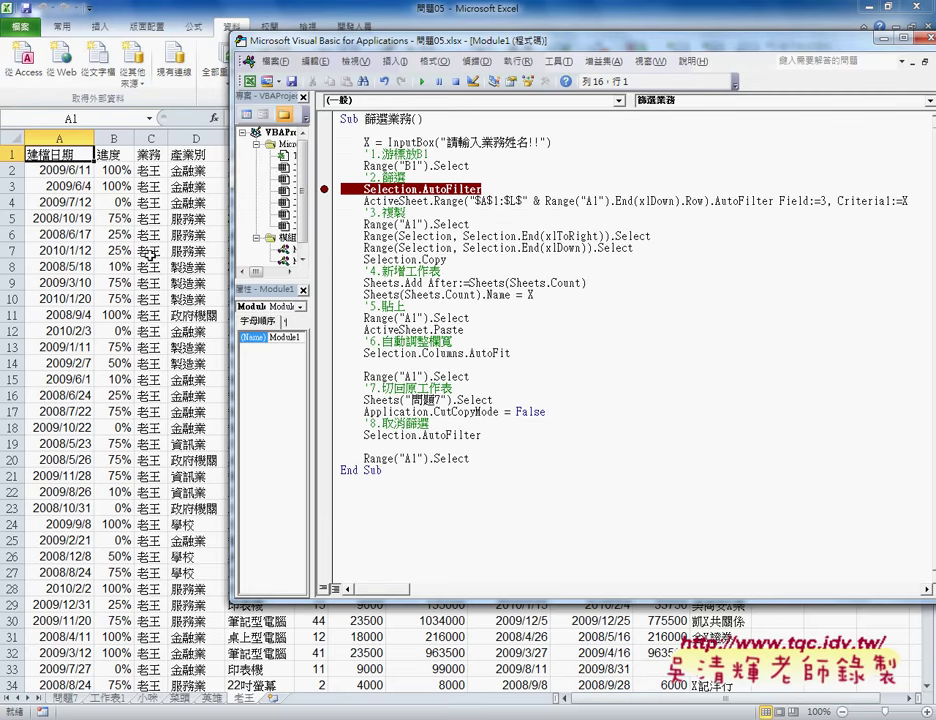
# Run the macro with the test name 'a', then stop the paused run
pyautogui.hotkey('alt', 'F11')
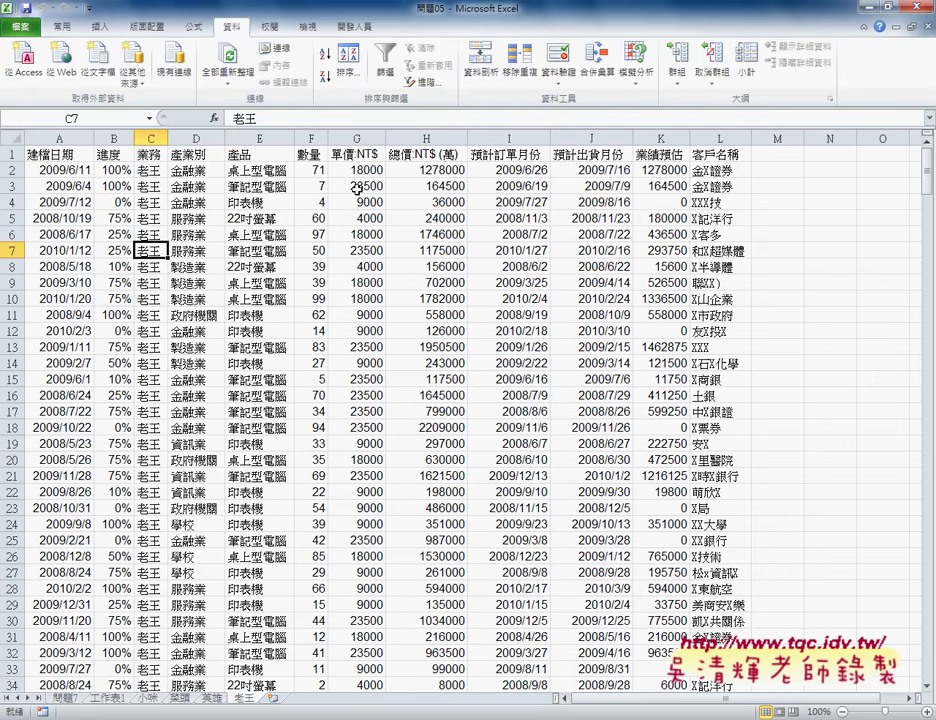
pyautogui.hotkey('alt', 'F11')
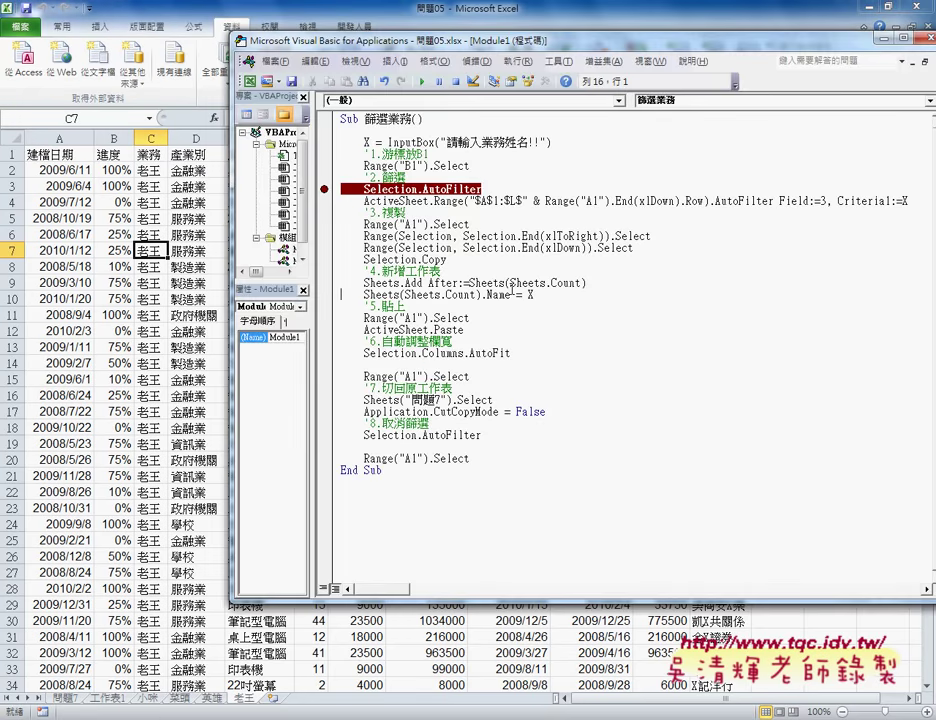
pyautogui.press('F5')
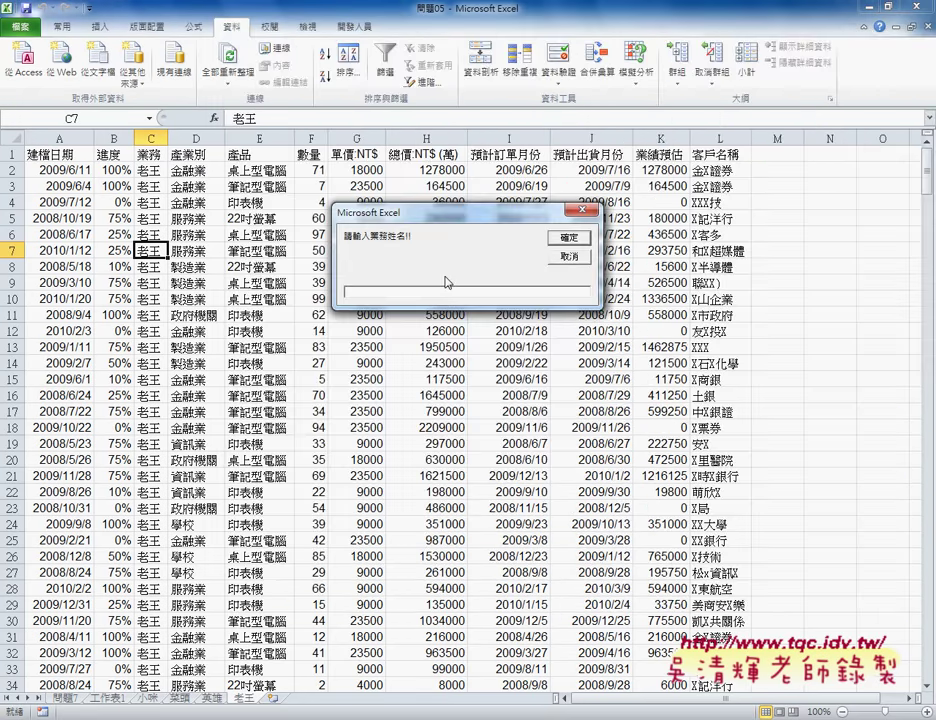
pyautogui.write('a')
pyautogui.click(572, 257)
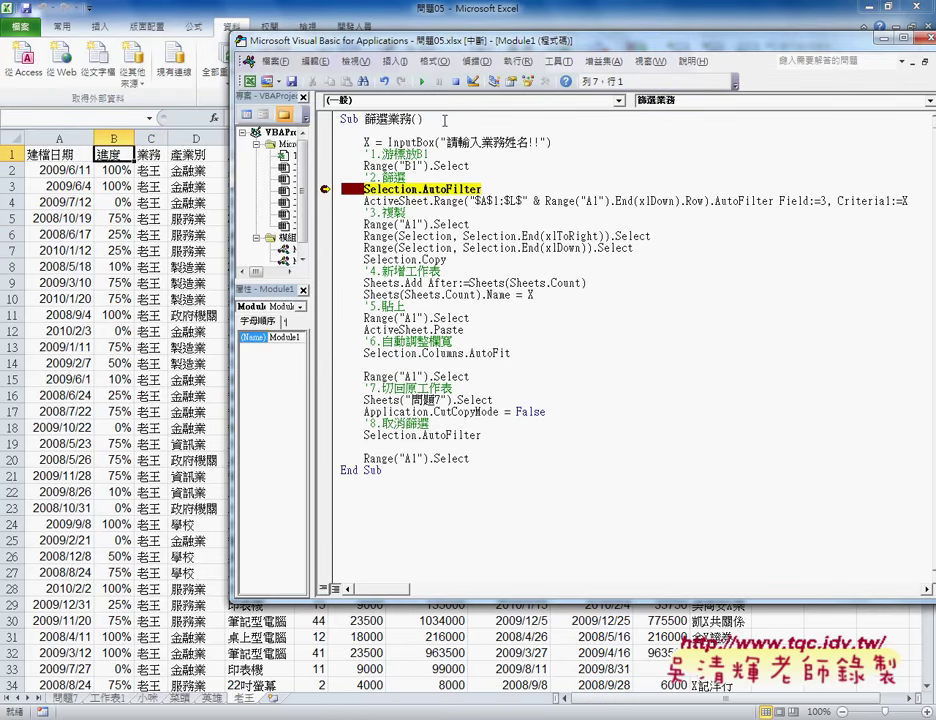
pyautogui.click(455, 81)
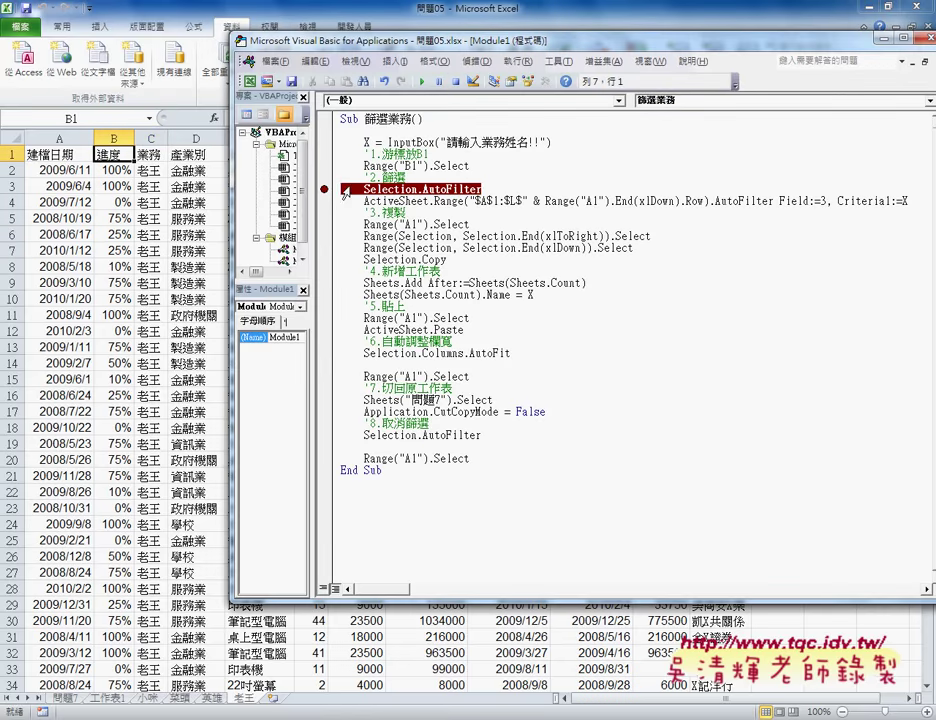
# Rerun the macro entering the salesperson's name so it halts at the AutoFilter breakpoint
pyautogui.click(200, 340)
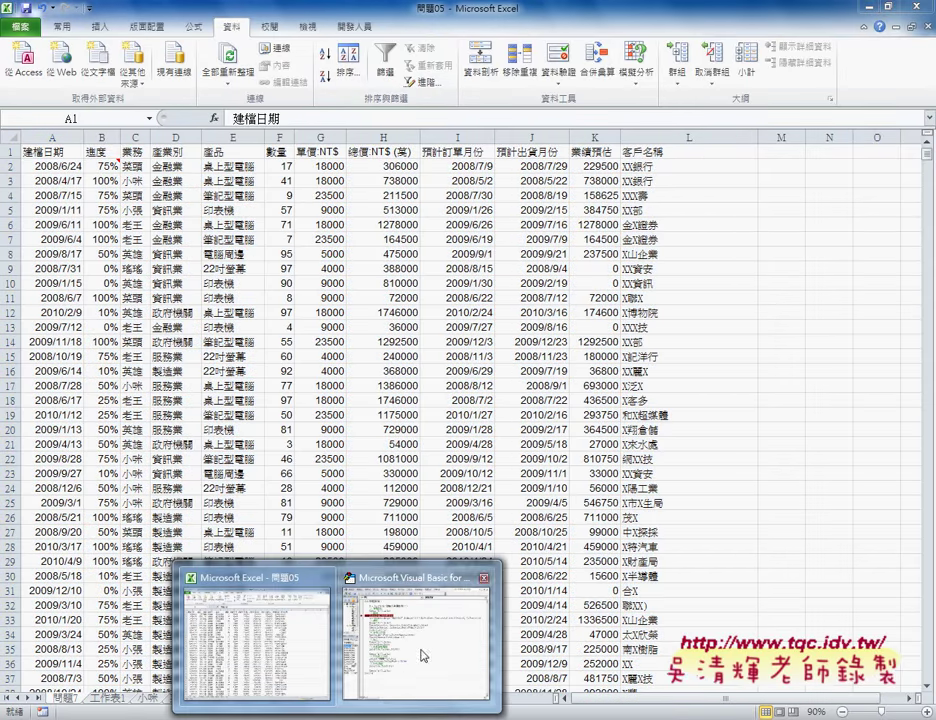
pyautogui.click(422, 656)
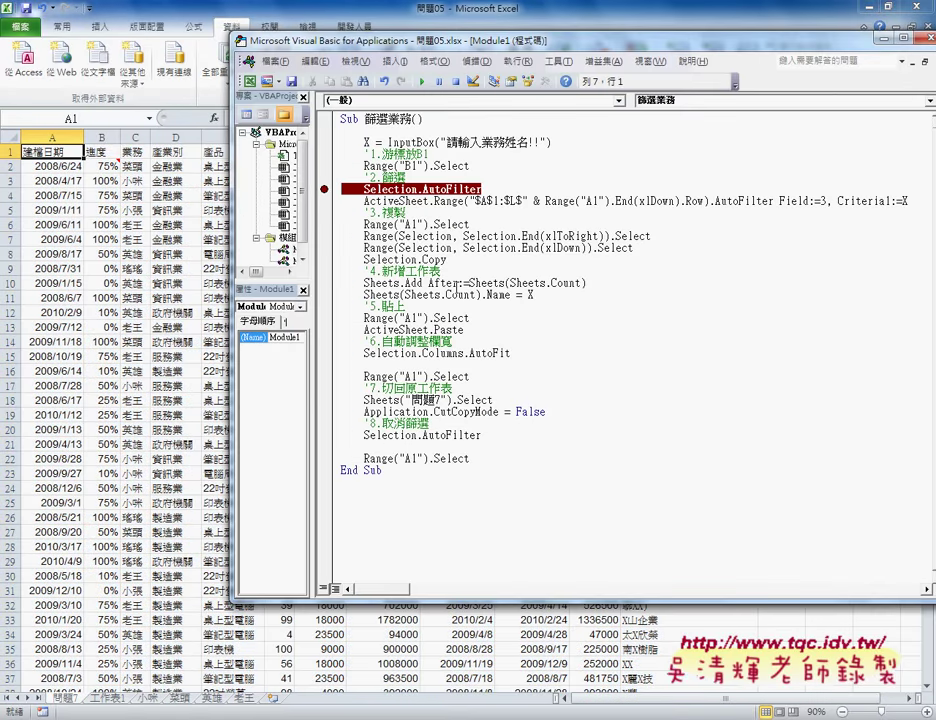
pyautogui.press('F5')
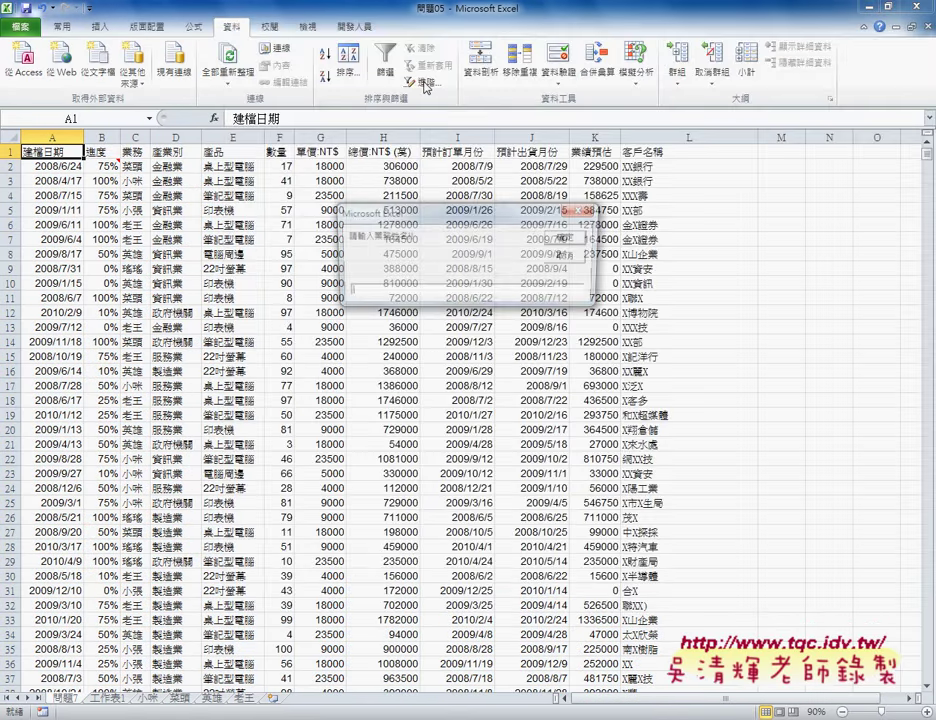
pyautogui.write('姚')
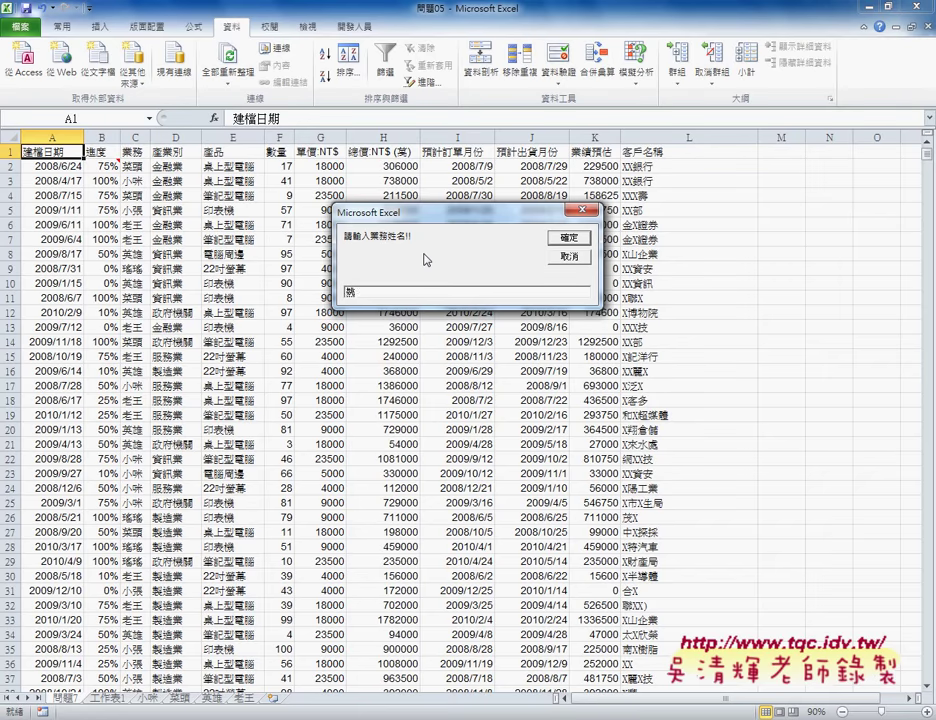
pyautogui.write('婷')
pyautogui.press('Down')
pyautogui.press('Down')
pyautogui.press('Down')
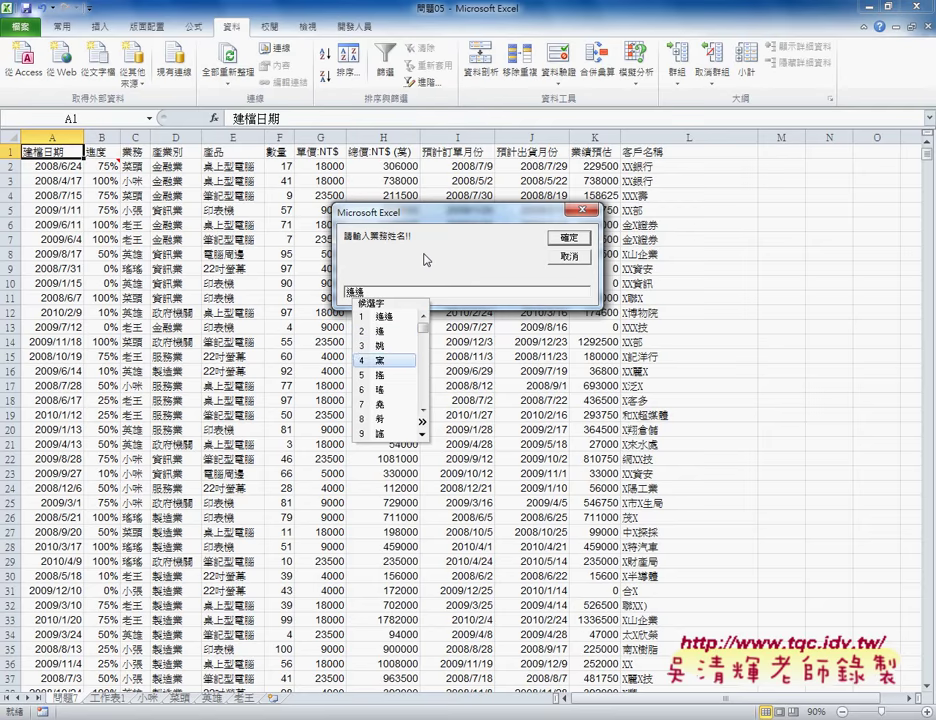
pyautogui.press('Down')
pyautogui.press('Down')
pyautogui.press('Return')
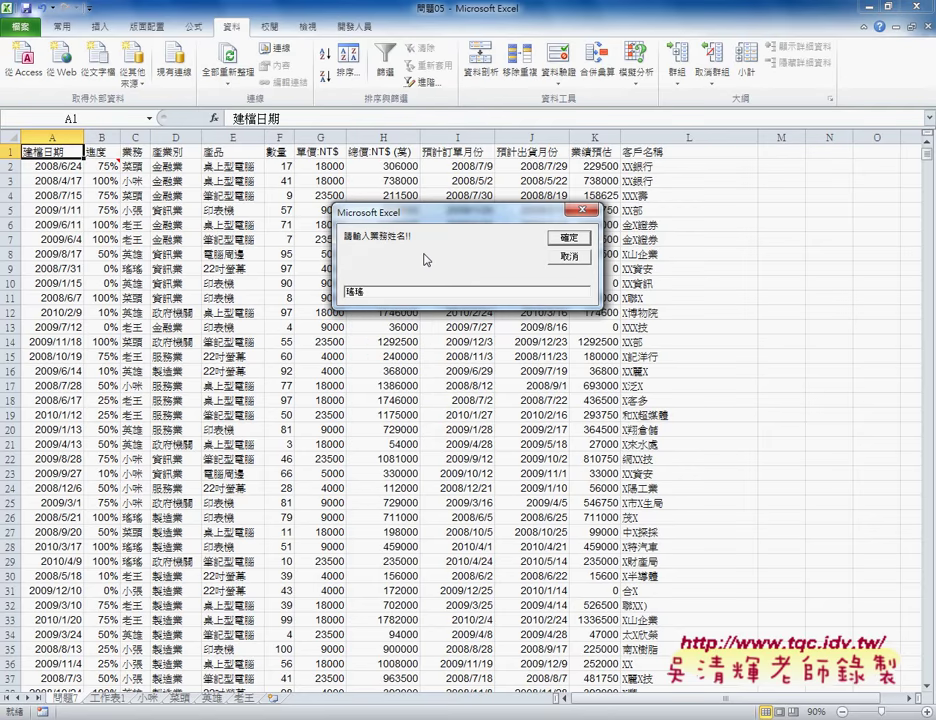
pyautogui.click(570, 239)
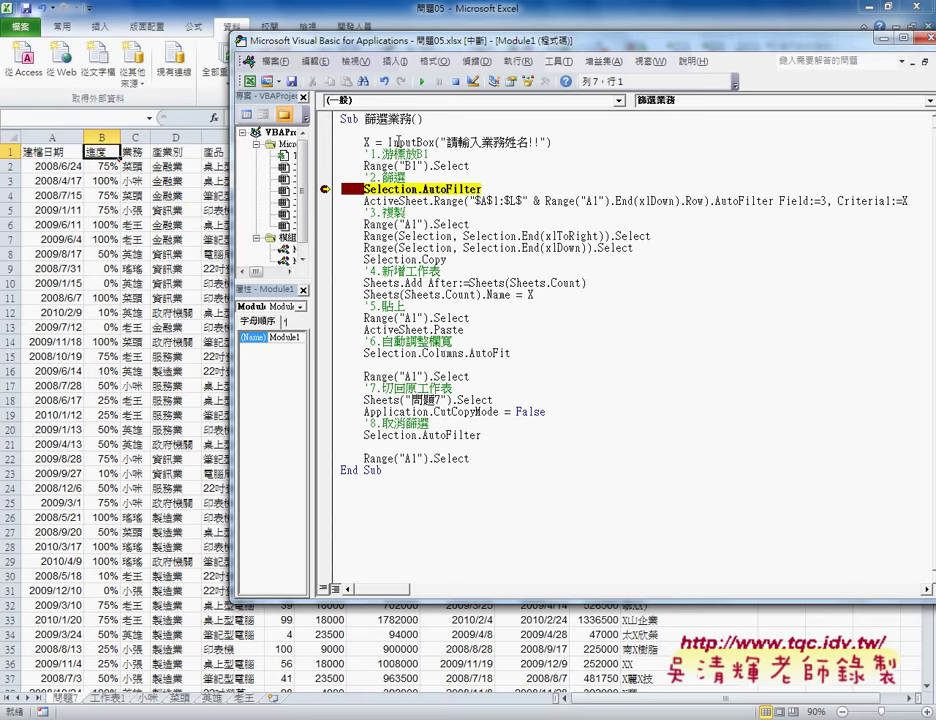
# Change the macro's start cell from Range("B1") to Range("C1") and turn on filtering
pyautogui.moveTo(366, 143)
pyautogui.click(402, 166)
pyautogui.write('C')
pyautogui.press('F8')
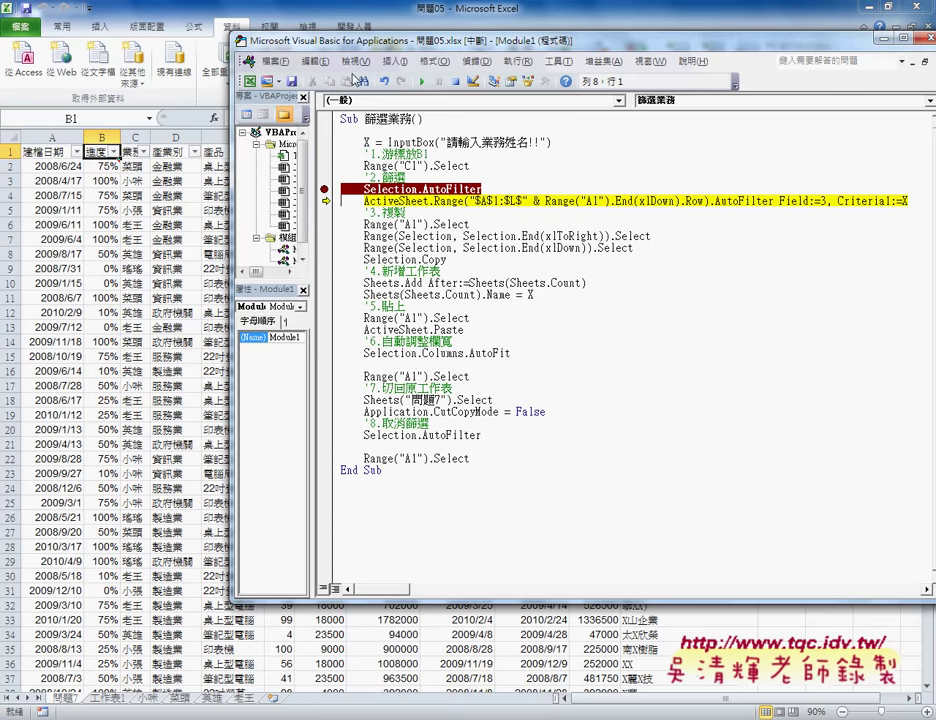
# Filter the sheet to the salesperson's 420 rows, then select and copy them from A1
pyautogui.moveTo(358, 34)
pyautogui.mouseDown()
pyautogui.moveTo(358, 95)
pyautogui.moveTo(413, 154)
pyautogui.mouseUp()
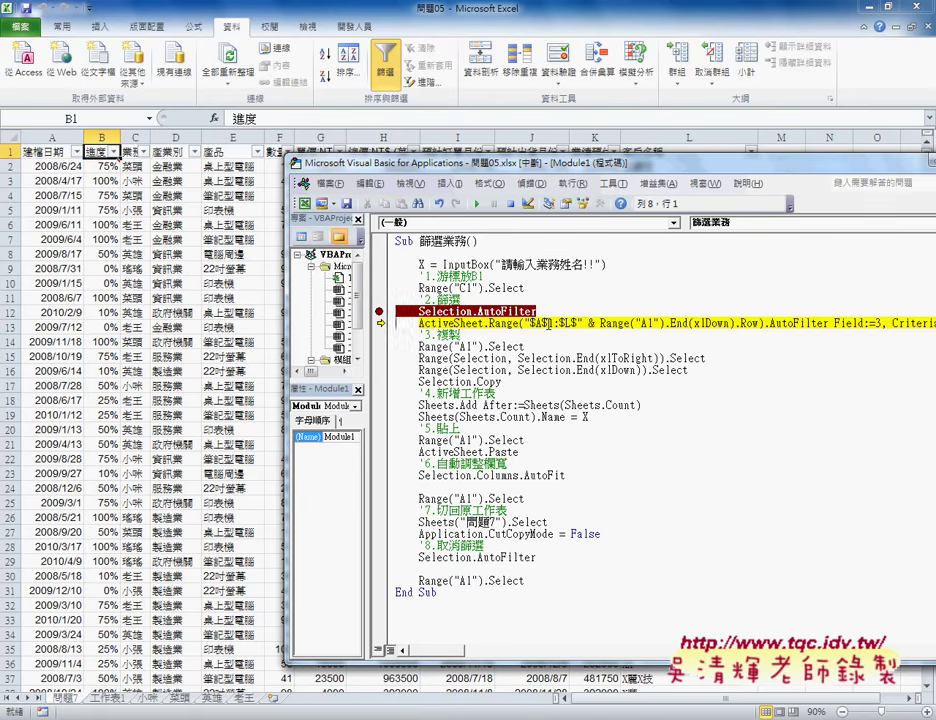
pyautogui.moveTo(532, 162); pyautogui.dragTo(378, 167)
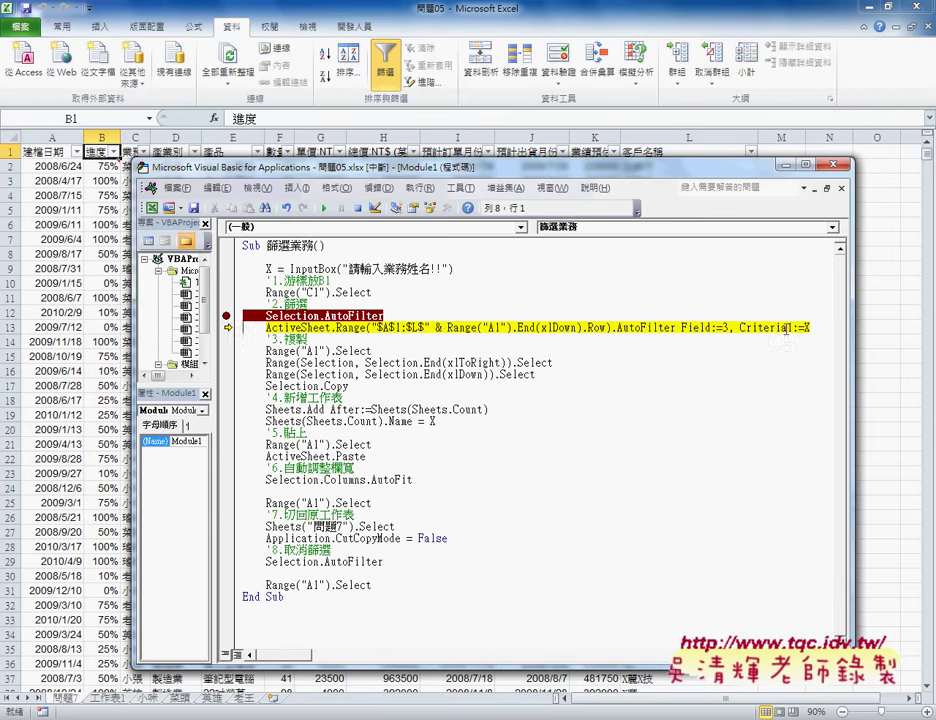
pyautogui.moveTo(805, 327)
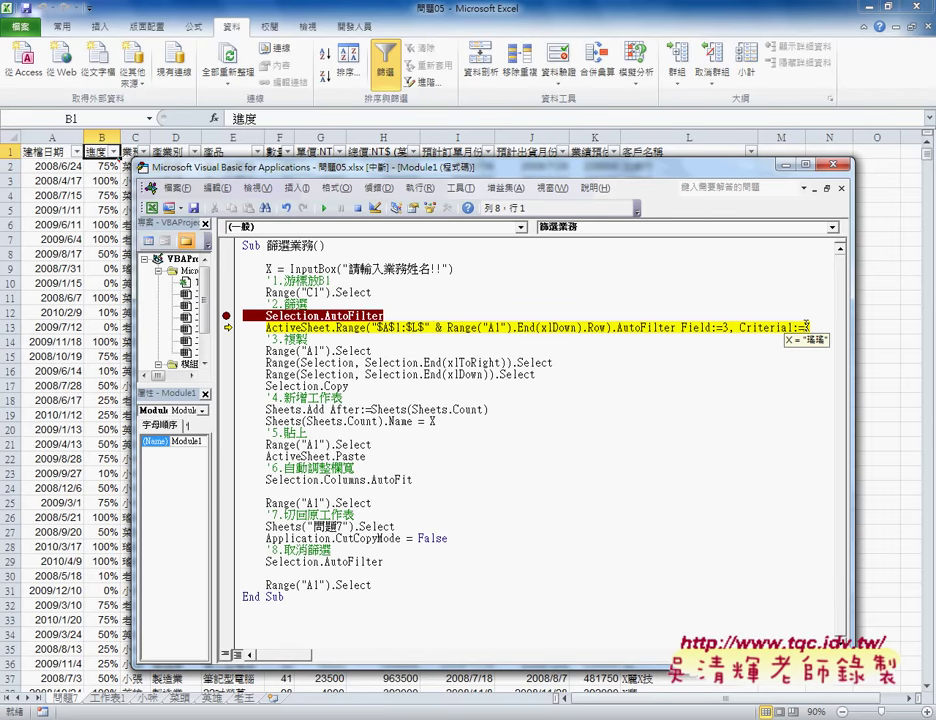
pyautogui.press('F8')
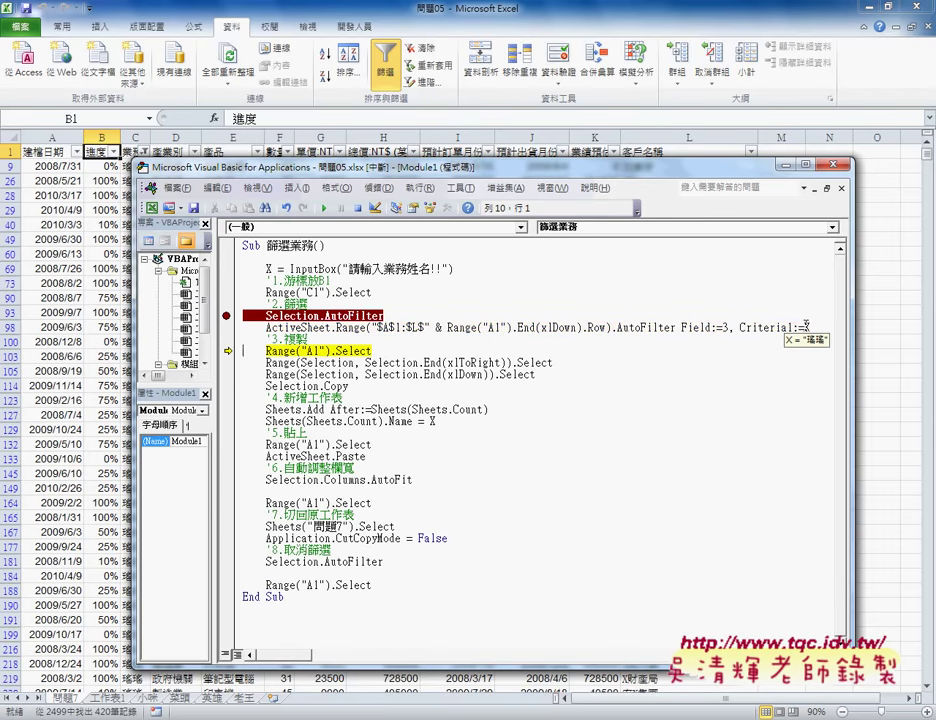
pyautogui.moveTo(327, 172); pyautogui.dragTo(362, 174)
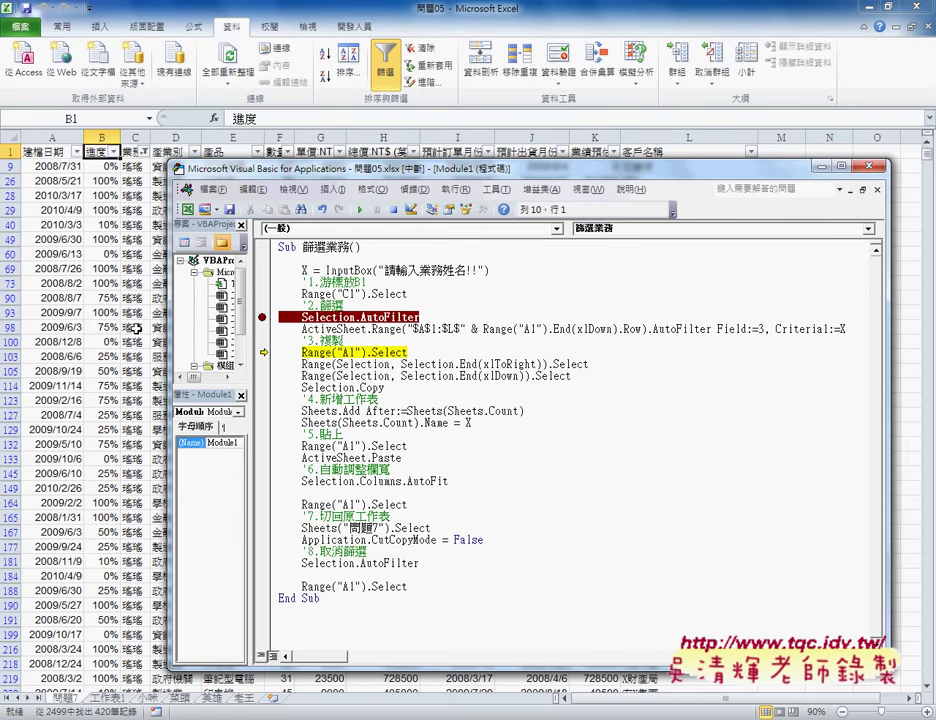
pyautogui.press('F8')
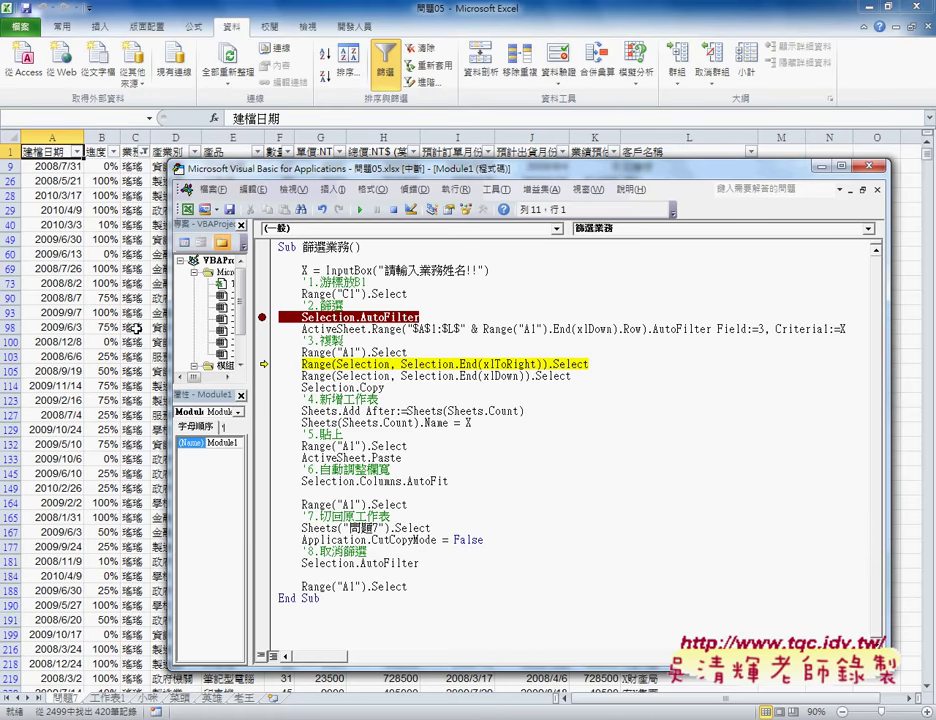
pyautogui.press('F8')
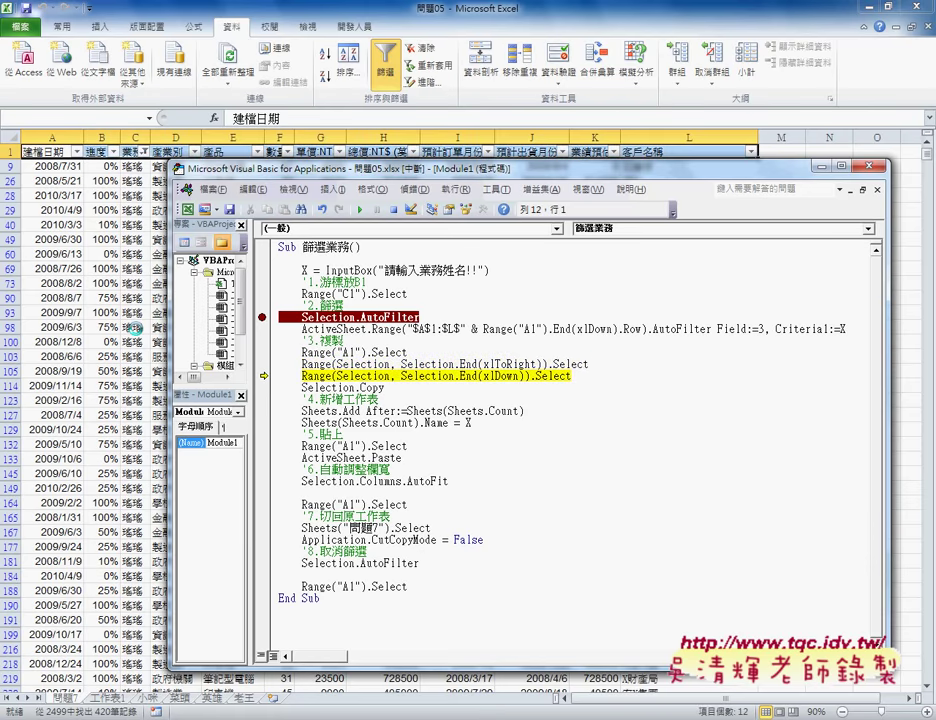
pyautogui.press('F8')
pyautogui.press('F8')
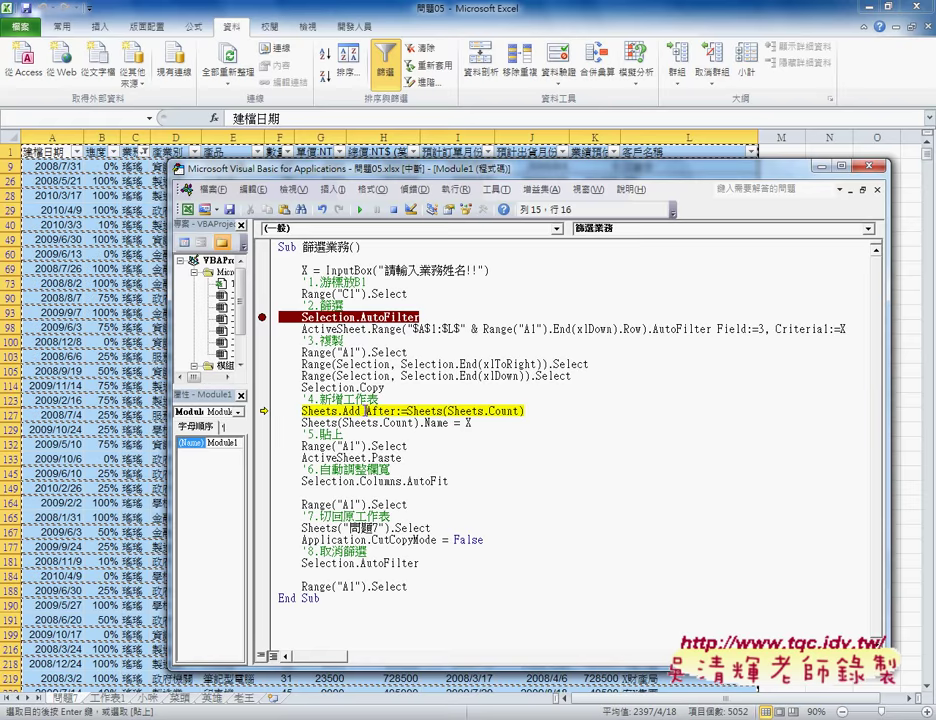
# Highlight the After argument and add a new sheet after the last one
pyautogui.moveTo(366, 411); pyautogui.dragTo(398, 411)
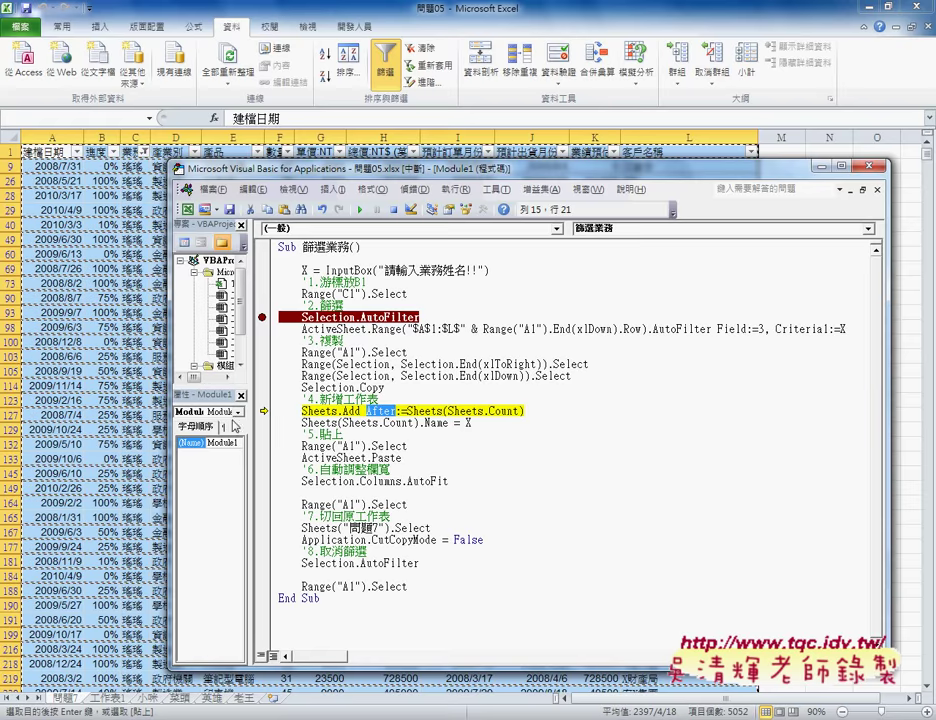
pyautogui.moveTo(465, 411)
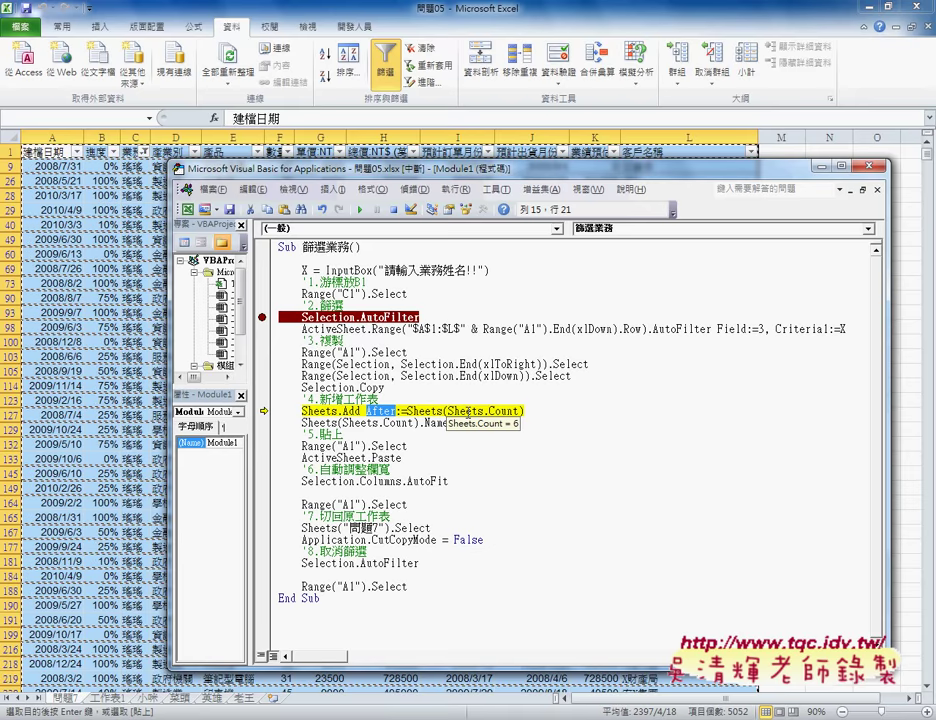
pyautogui.press('F8')
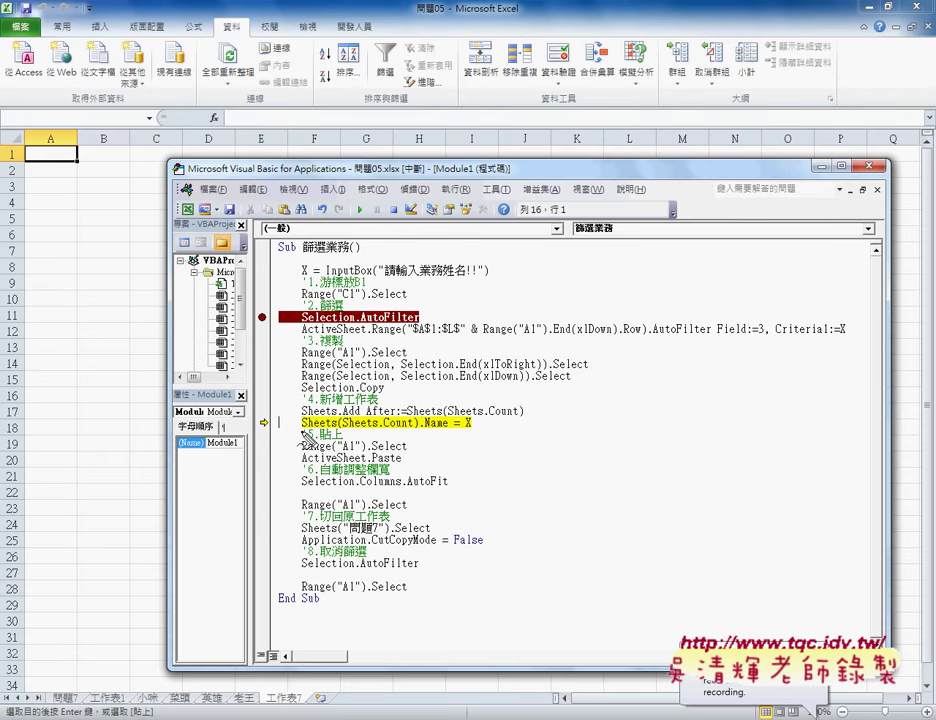
# Annotate Sheets(Sheets.Count) and X, then rename the new 工作表7 sheet to the salesperson's name
pyautogui.moveTo(303, 432); pyautogui.dragTo(449, 428)
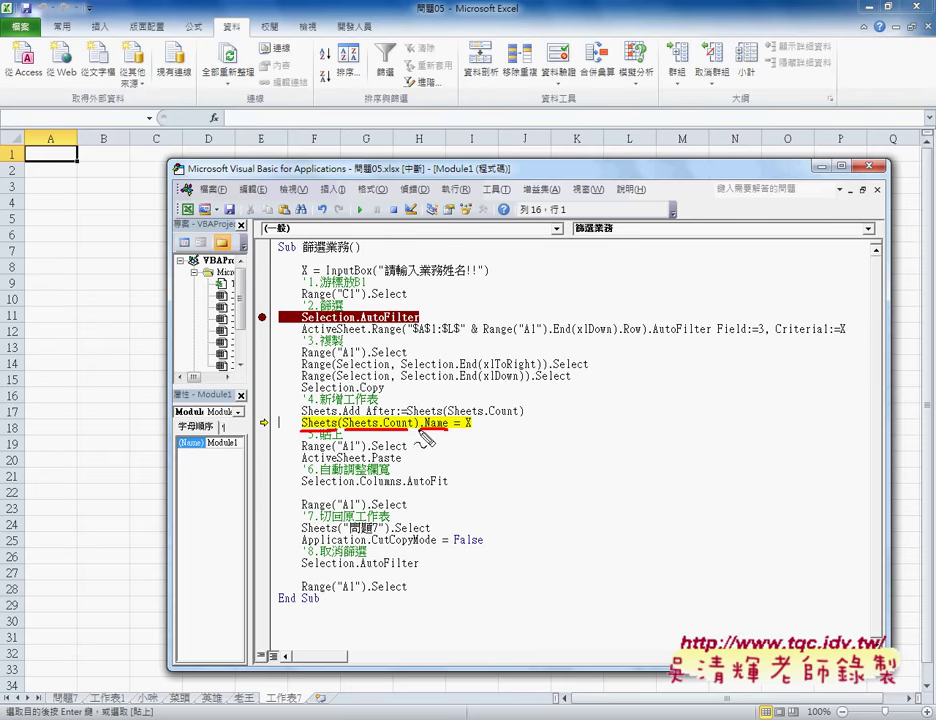
pyautogui.moveTo(461, 436)
pyautogui.mouseDown()
pyautogui.moveTo(471, 436)
pyautogui.moveTo(472, 416)
pyautogui.mouseUp()
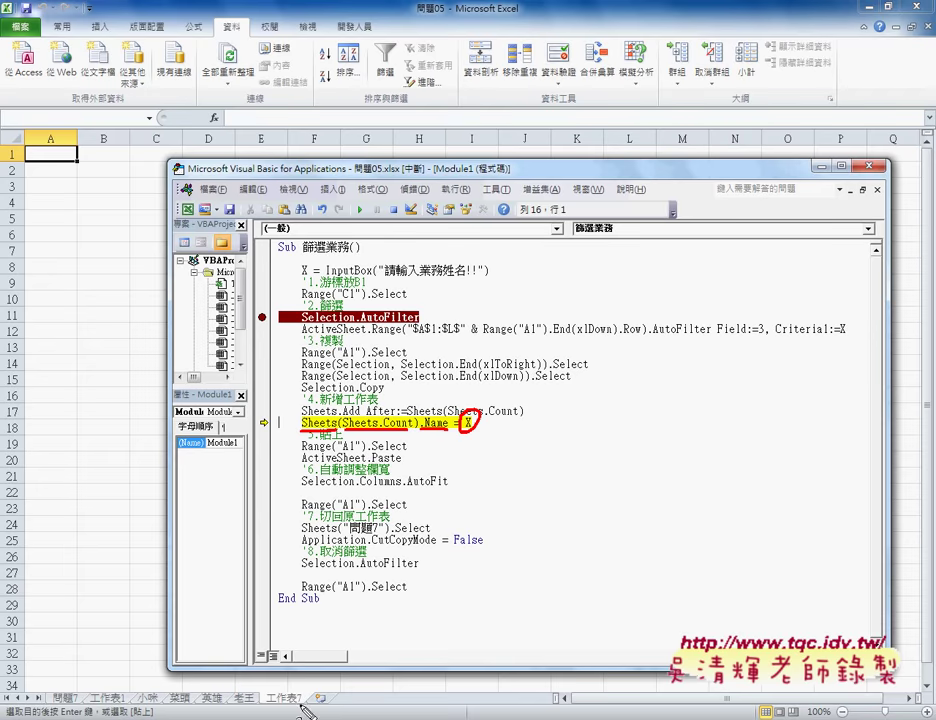
pyautogui.moveTo(300, 704); pyautogui.dragTo(264, 705)
pyautogui.moveTo(474, 428); pyautogui.dragTo(290, 690)
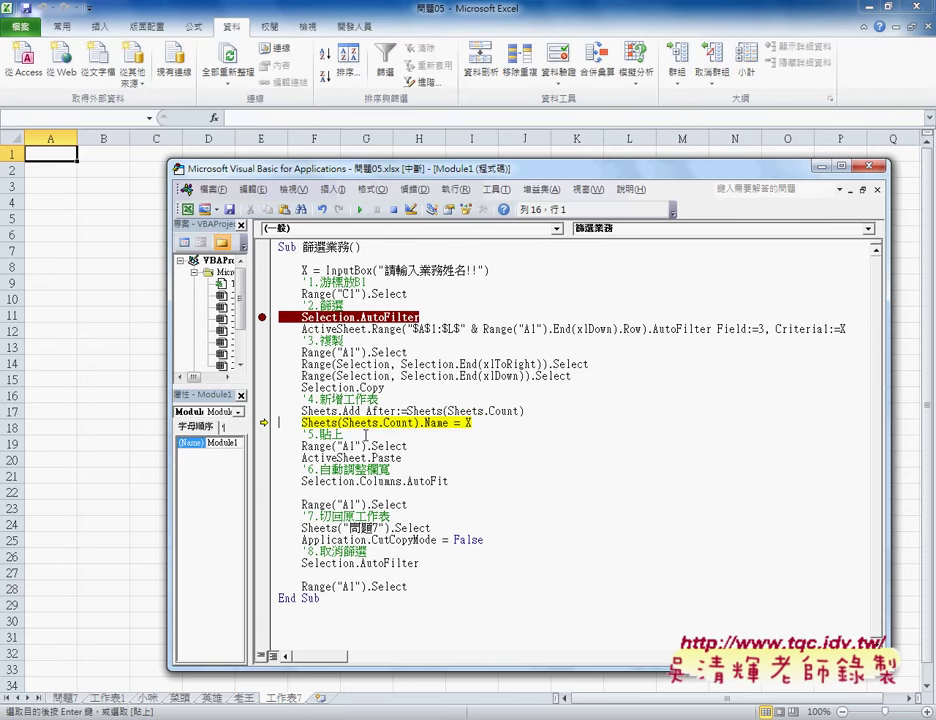
pyautogui.press('F8')
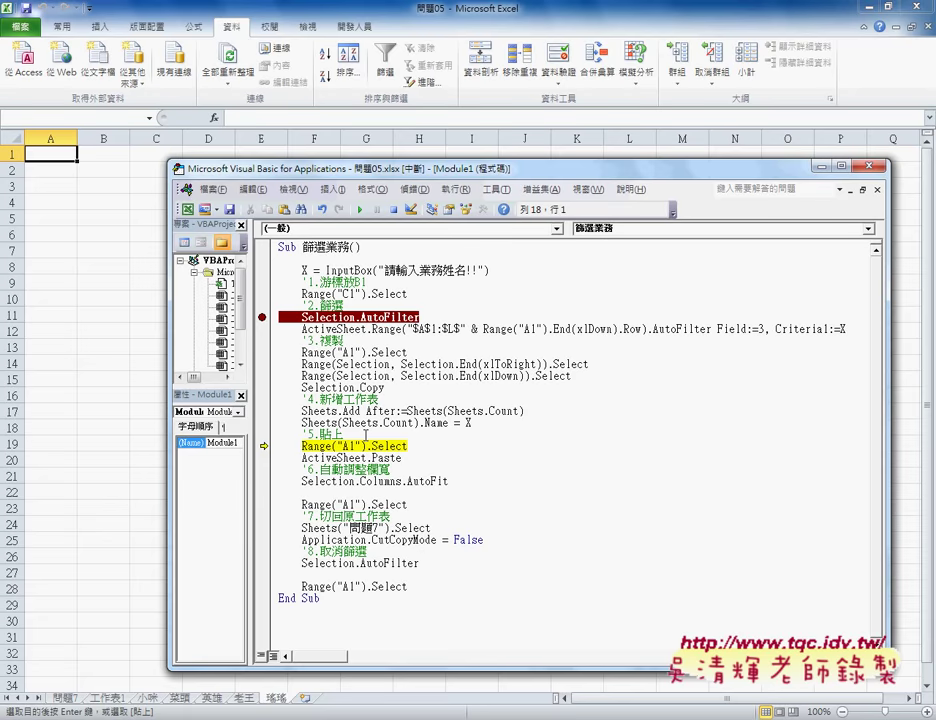
# Paste the copied rows into the new sheet, then delete and restore the 'Selection.' prefix
pyautogui.press('F8')
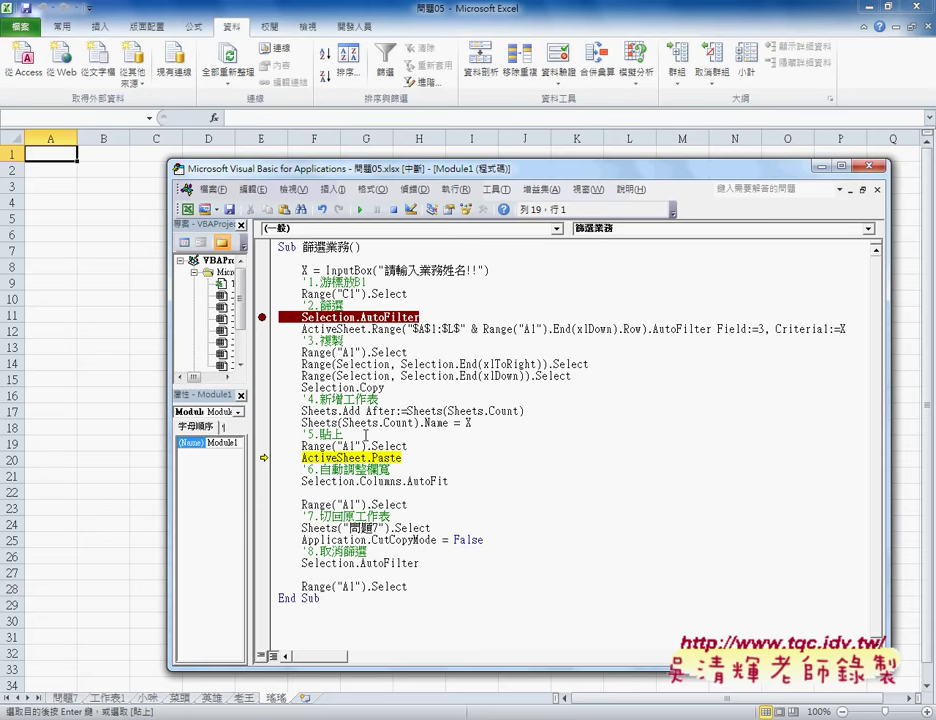
pyautogui.press('F8')
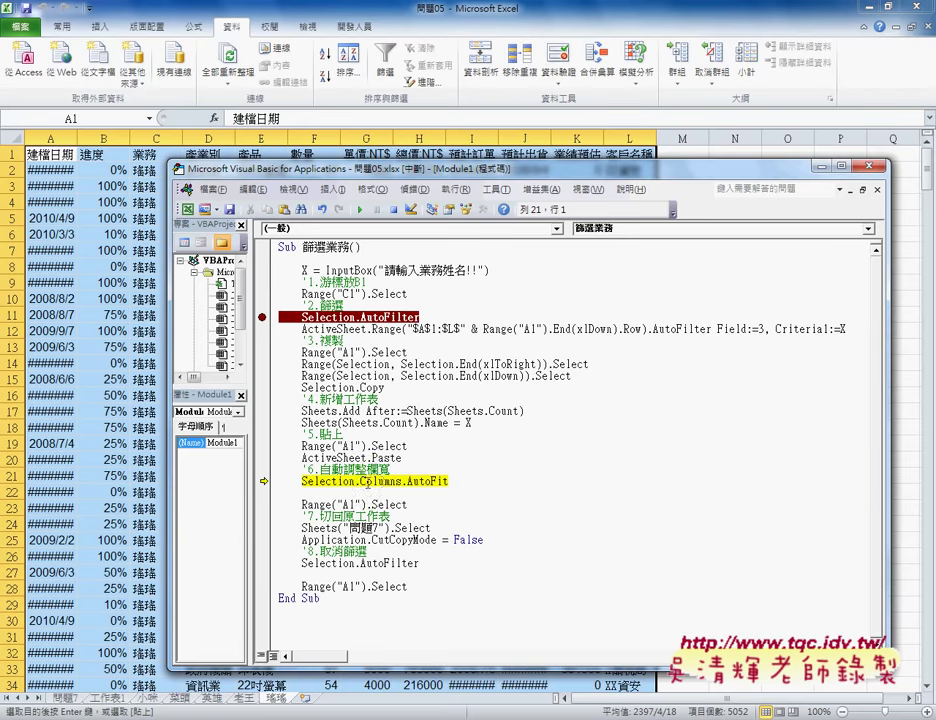
pyautogui.moveTo(360, 481); pyautogui.dragTo(302, 482)
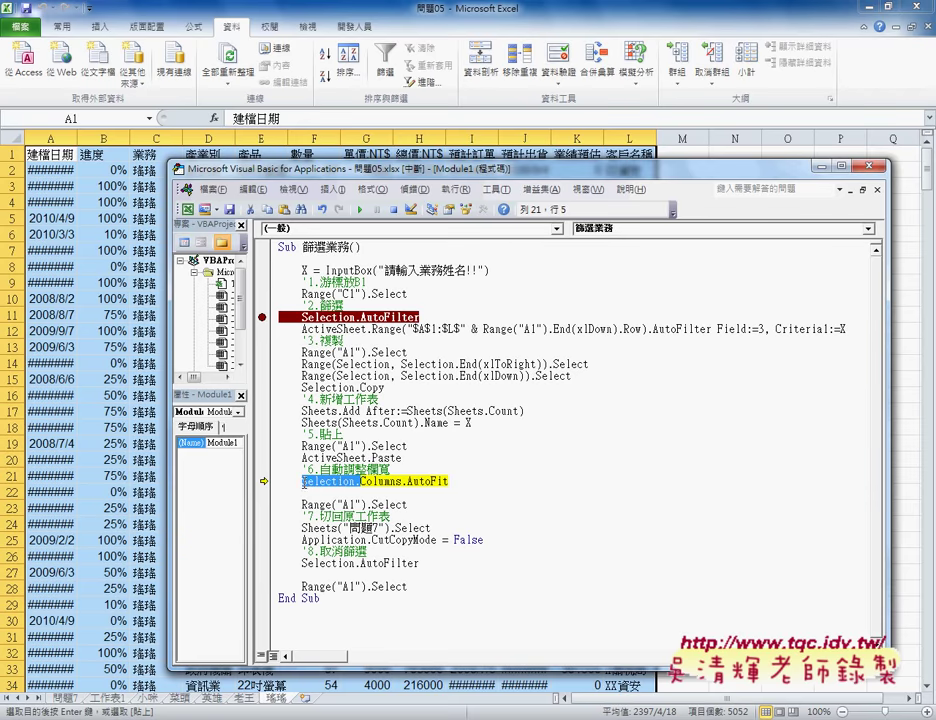
pyautogui.press('Delete')
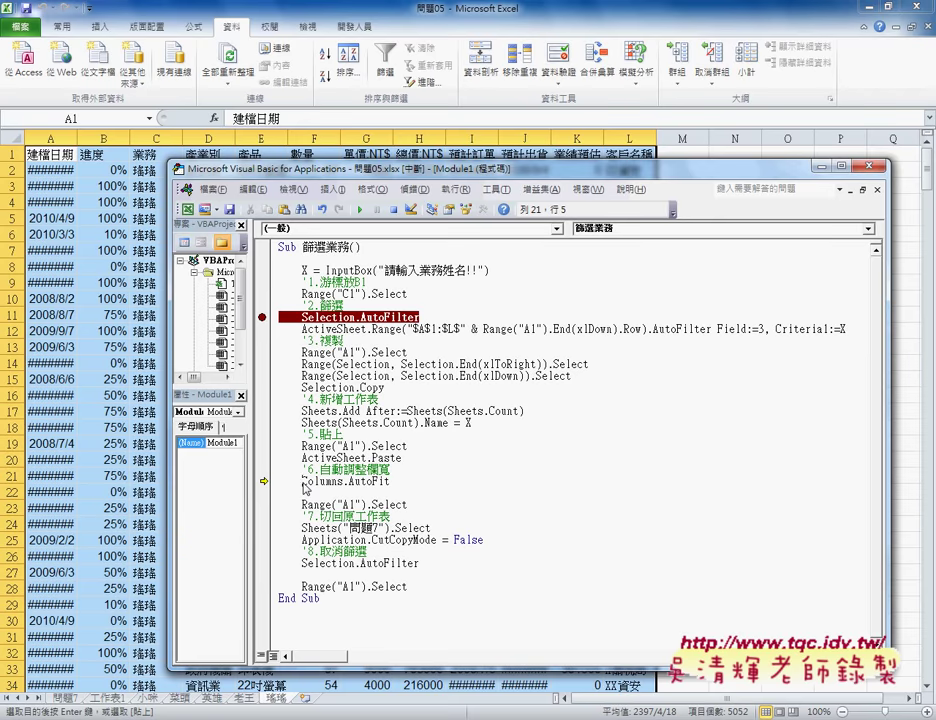
pyautogui.hotkey('ctrl', 'z')
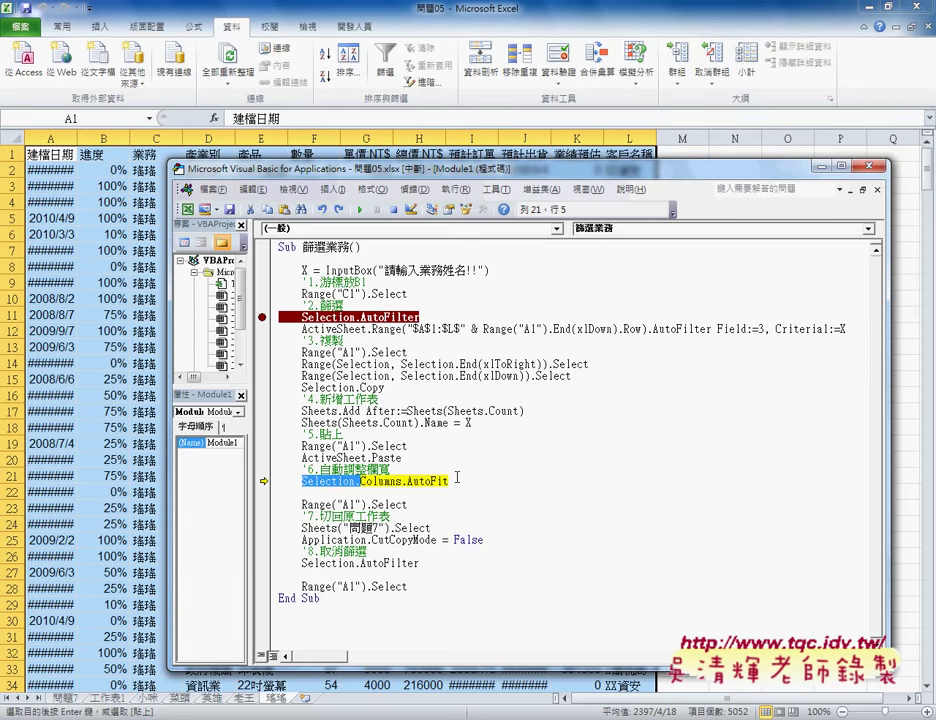
# Auto-fit the pasted data's columns and reselect cell A1
pyautogui.press('F8')
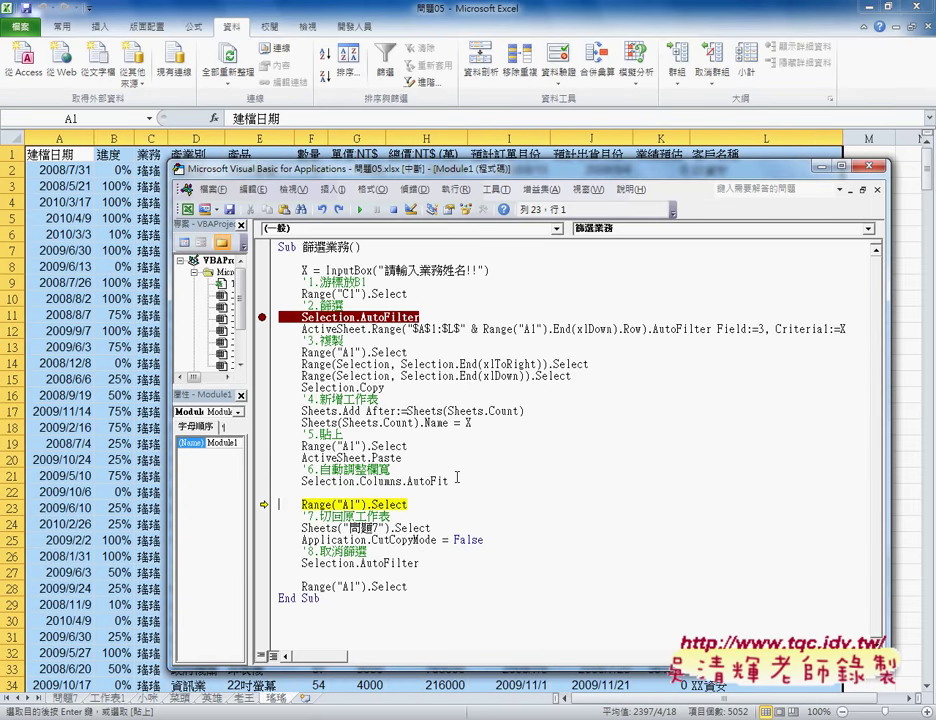
pyautogui.moveTo(388, 168)
pyautogui.mouseDown()
pyautogui.moveTo(388, 334)
pyautogui.moveTo(388, 128)
pyautogui.mouseUp()
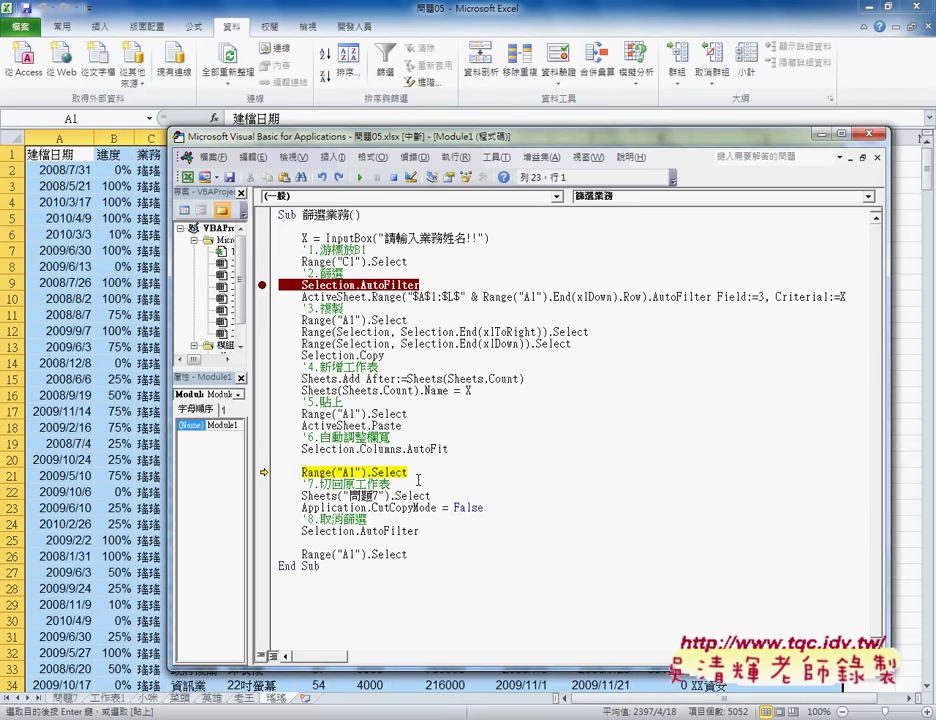
pyautogui.press('F8')
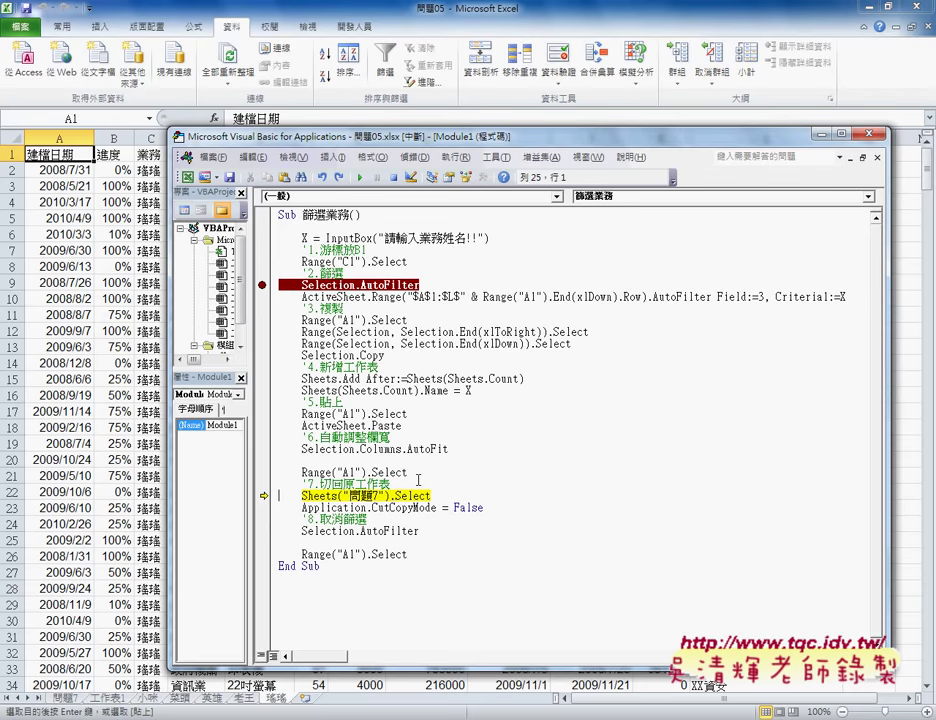
# Return to sheet 問題7 and set CutCopyMode to False to clear the copy marquee
pyautogui.press('F8')
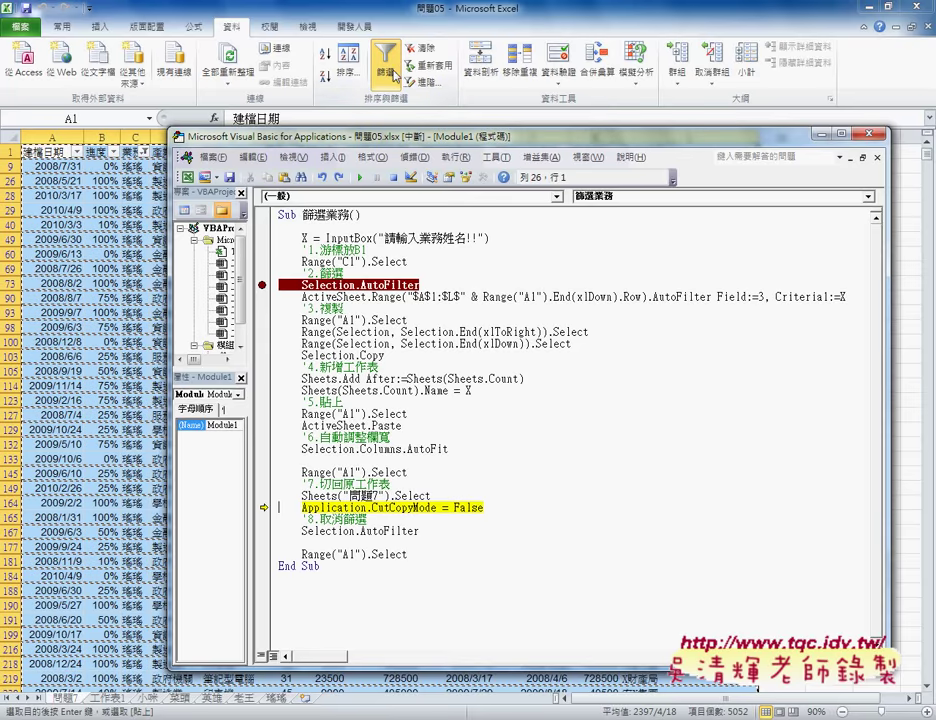
pyautogui.moveTo(402, 130); pyautogui.dragTo(402, 172)
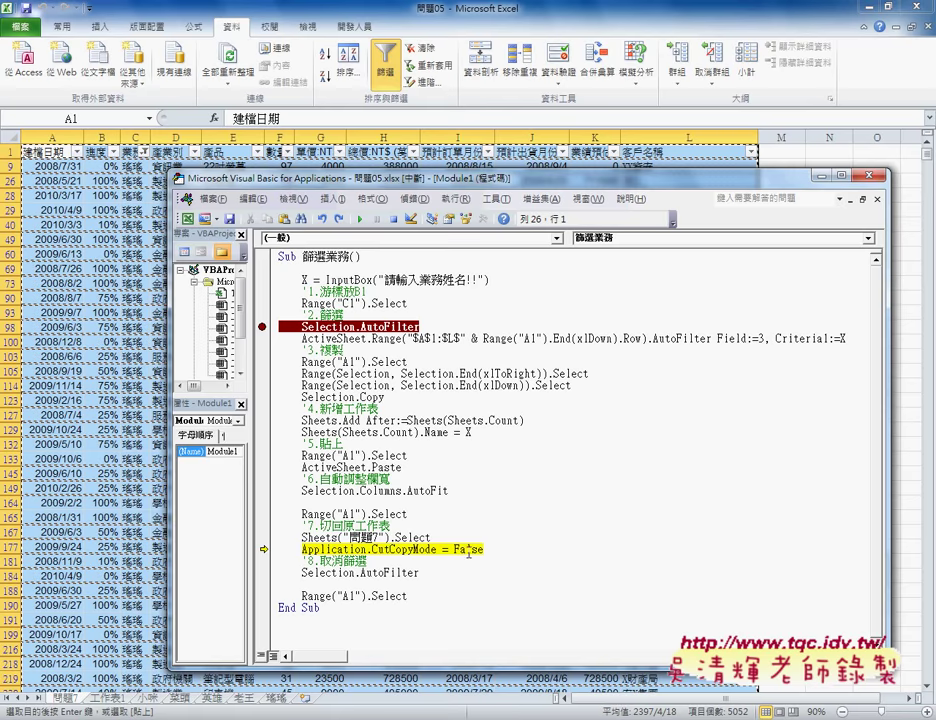
pyautogui.moveTo(486, 549); pyautogui.dragTo(372, 549)
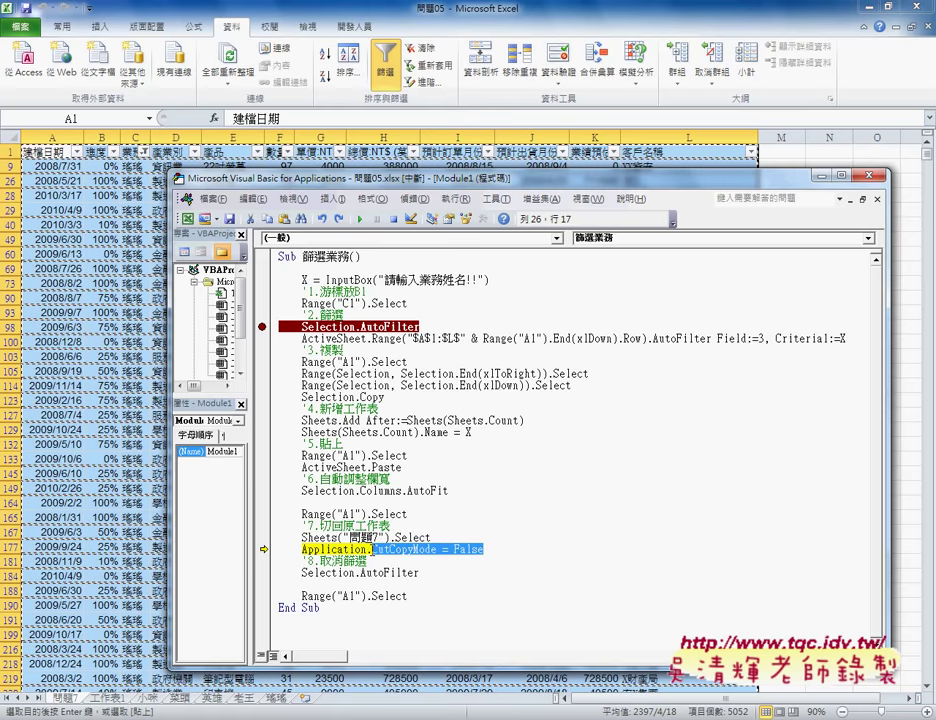
pyautogui.moveTo(408, 557)
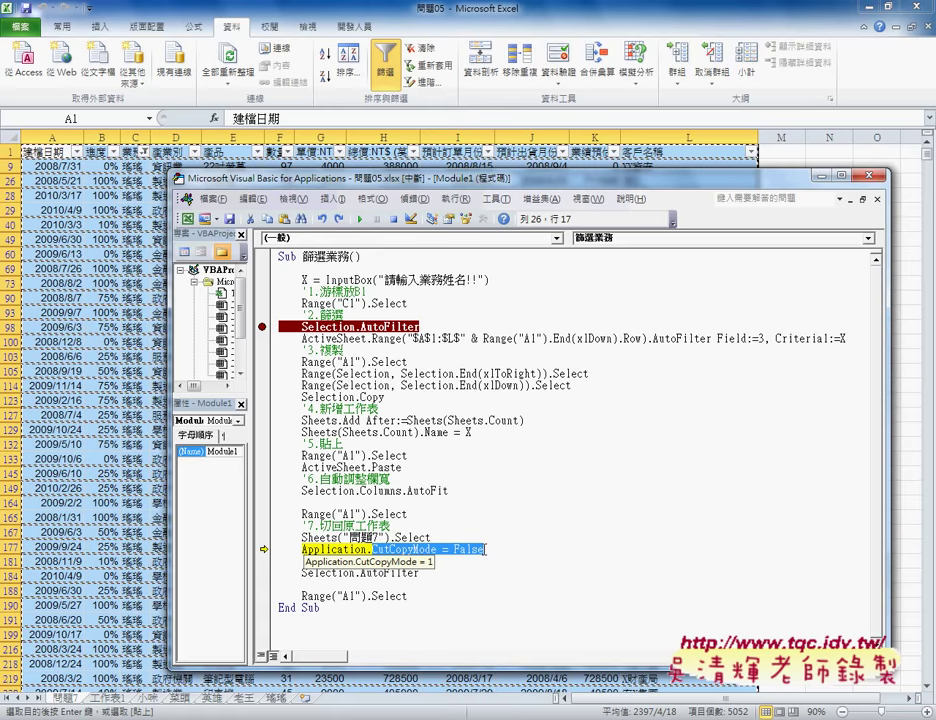
pyautogui.press('F8')
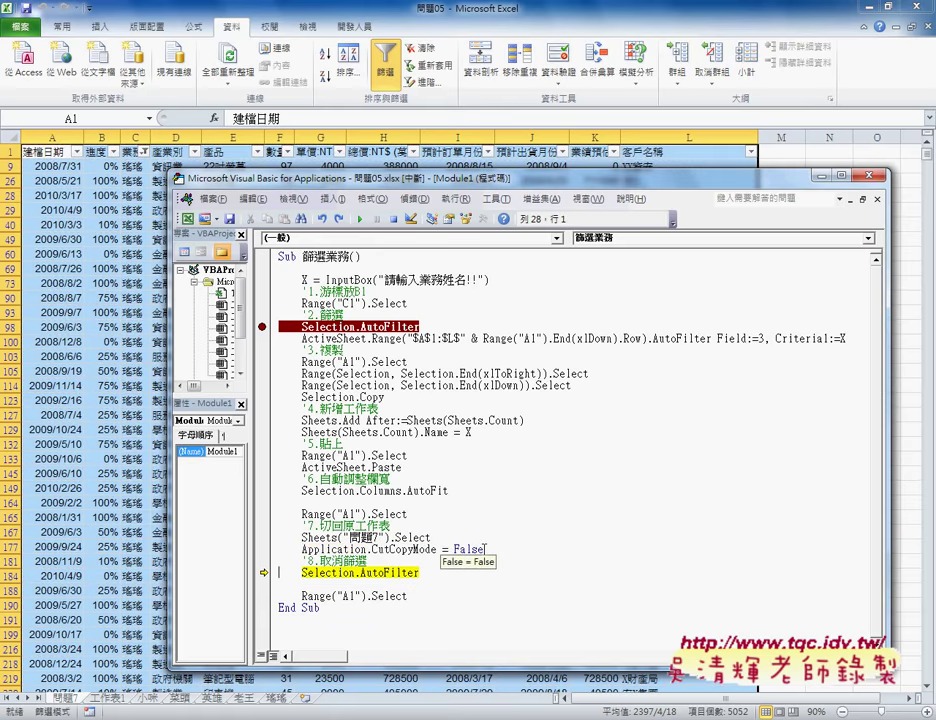
# Remove the filter so all rows show, select A1, and finish the macro
pyautogui.press('F8')
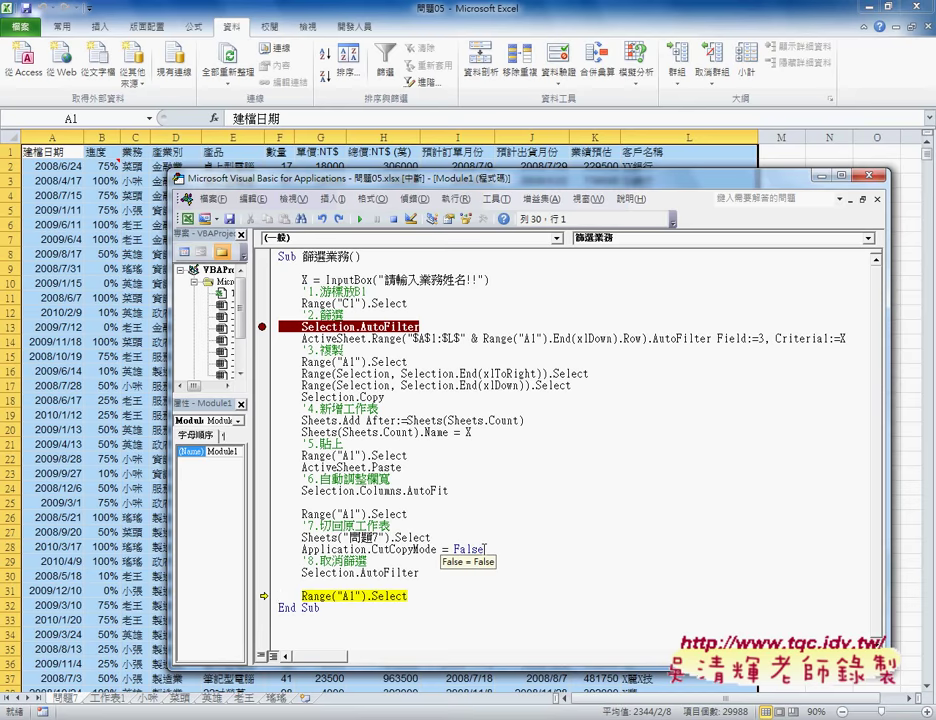
pyautogui.press('F8')
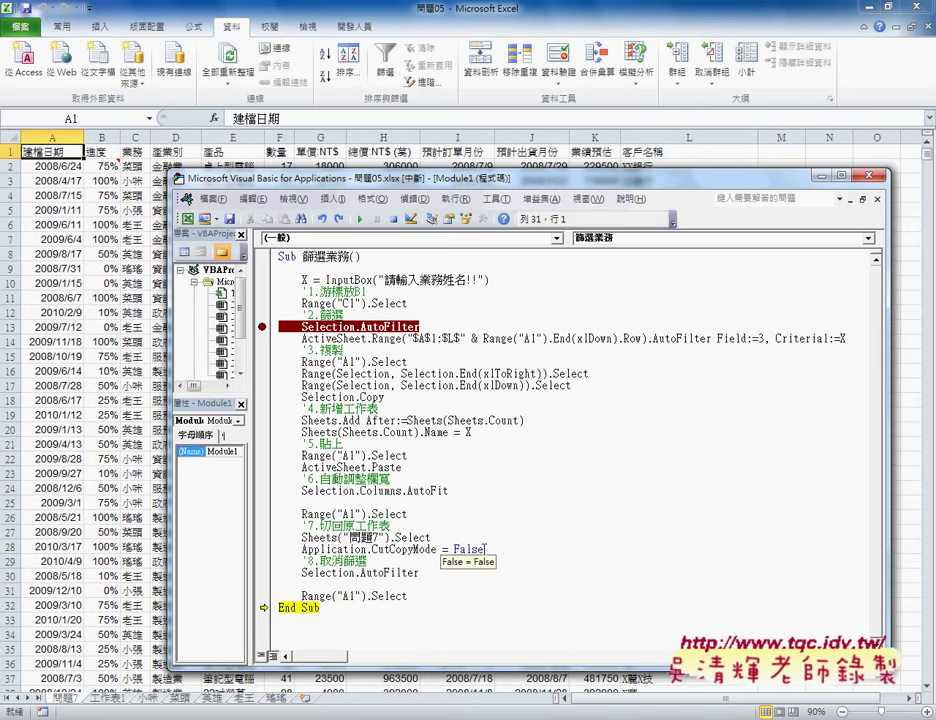
pyautogui.press('F8')
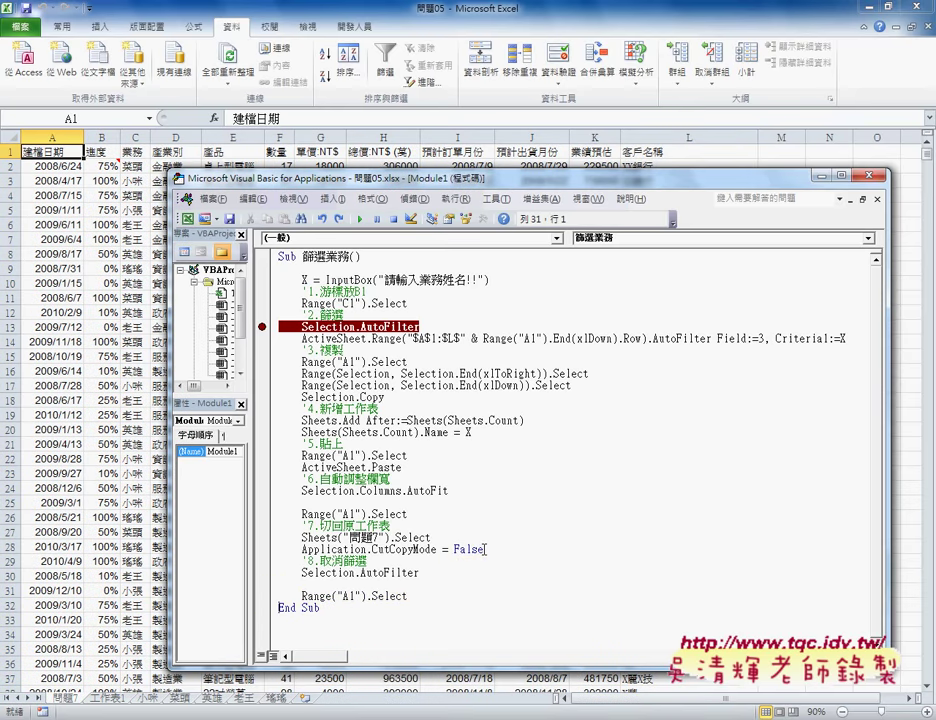
pyautogui.click(127, 386)
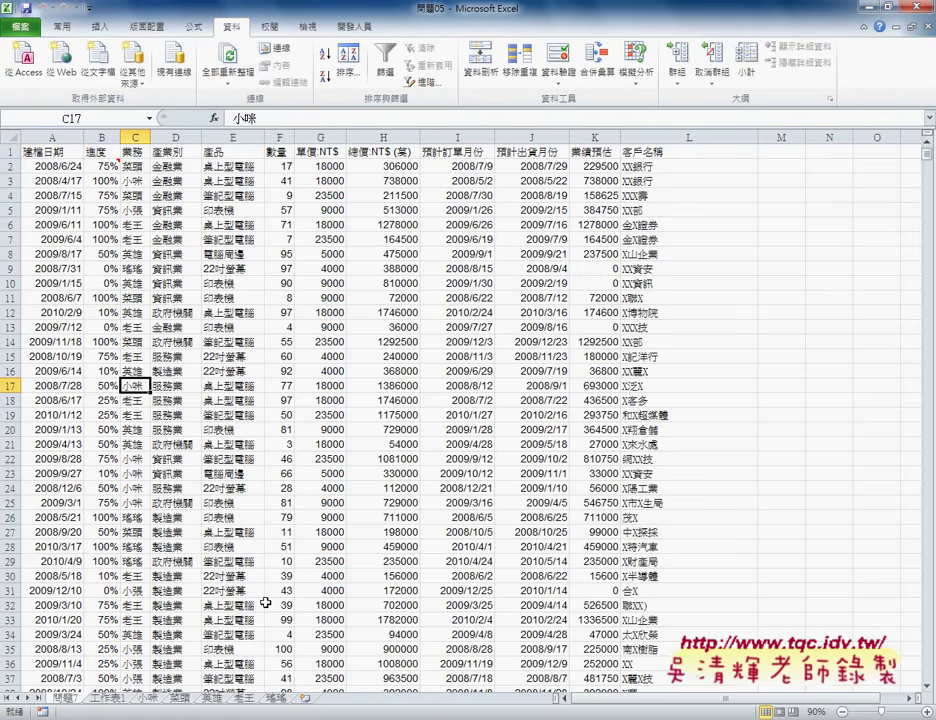
pyautogui.click(281, 701)
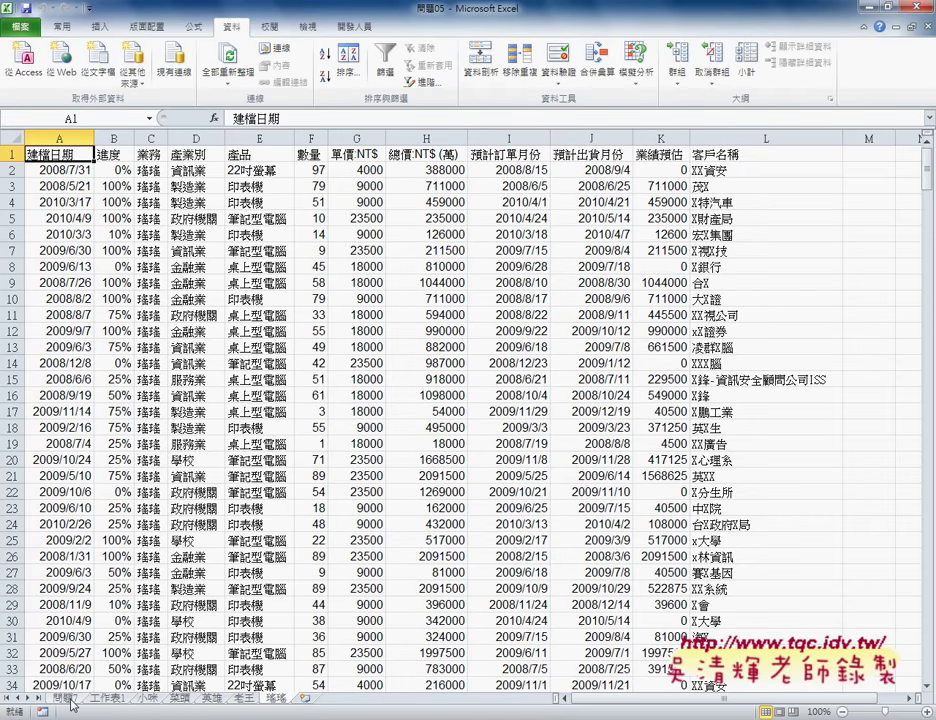
pyautogui.click(68, 700)
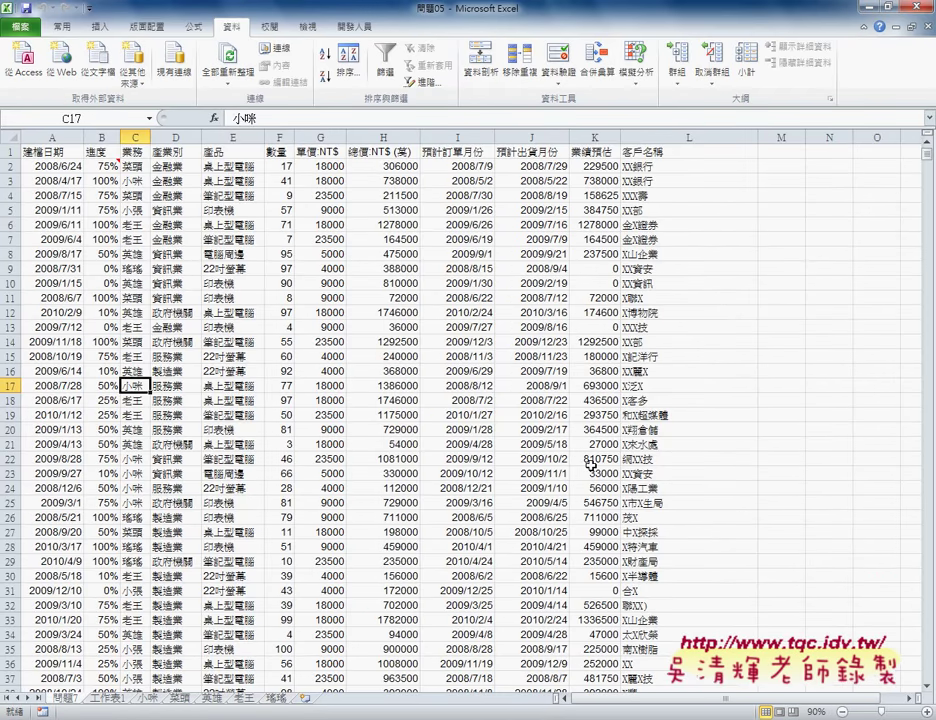
pyautogui.click(172, 152)
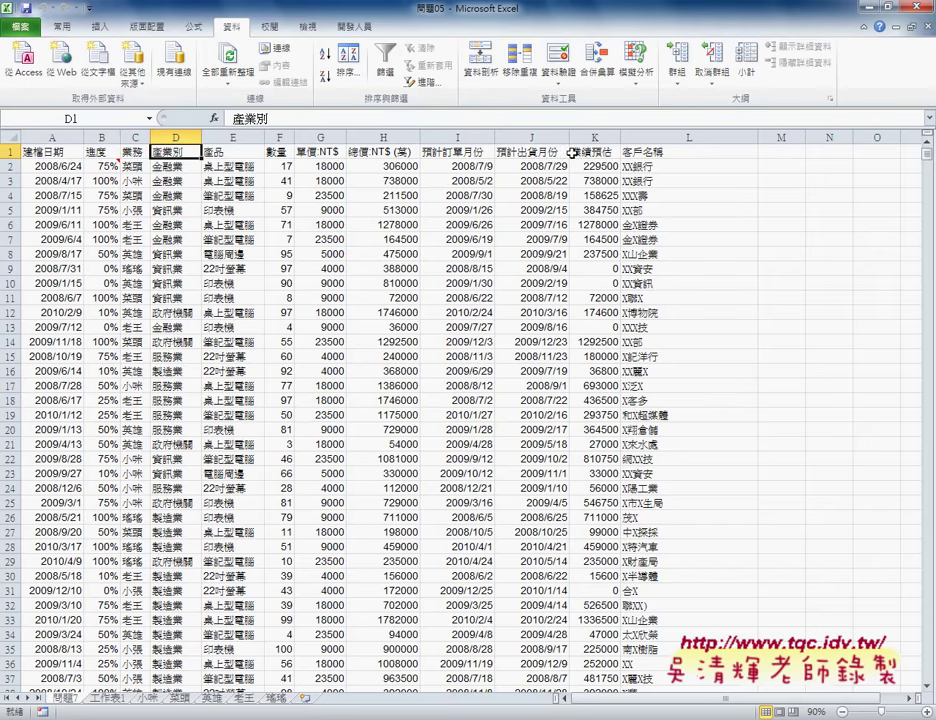
pyautogui.click(656, 151)
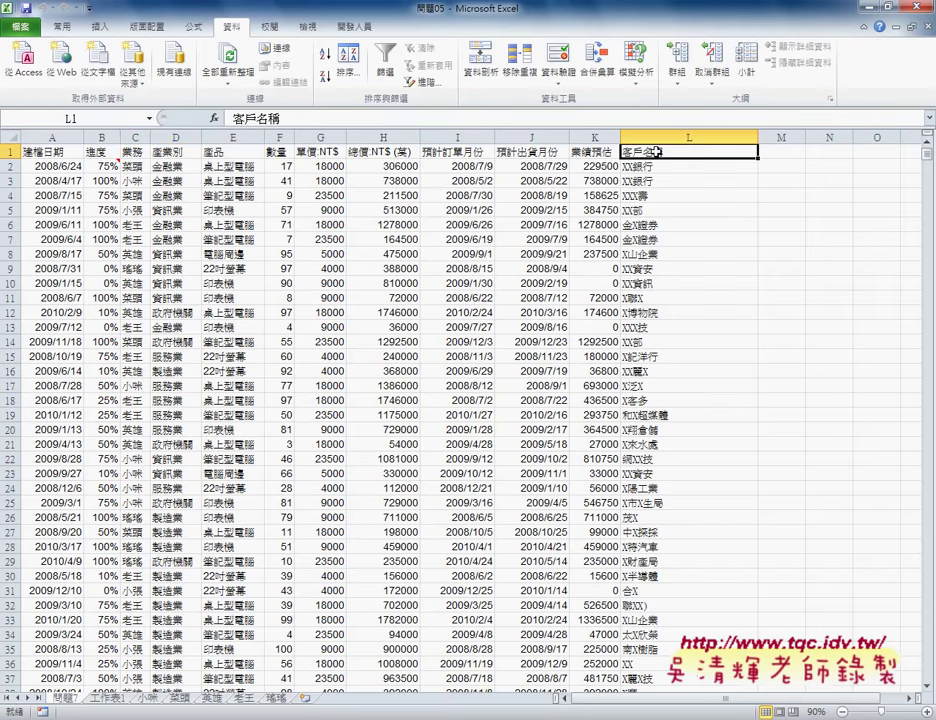
pyautogui.click(134, 151)
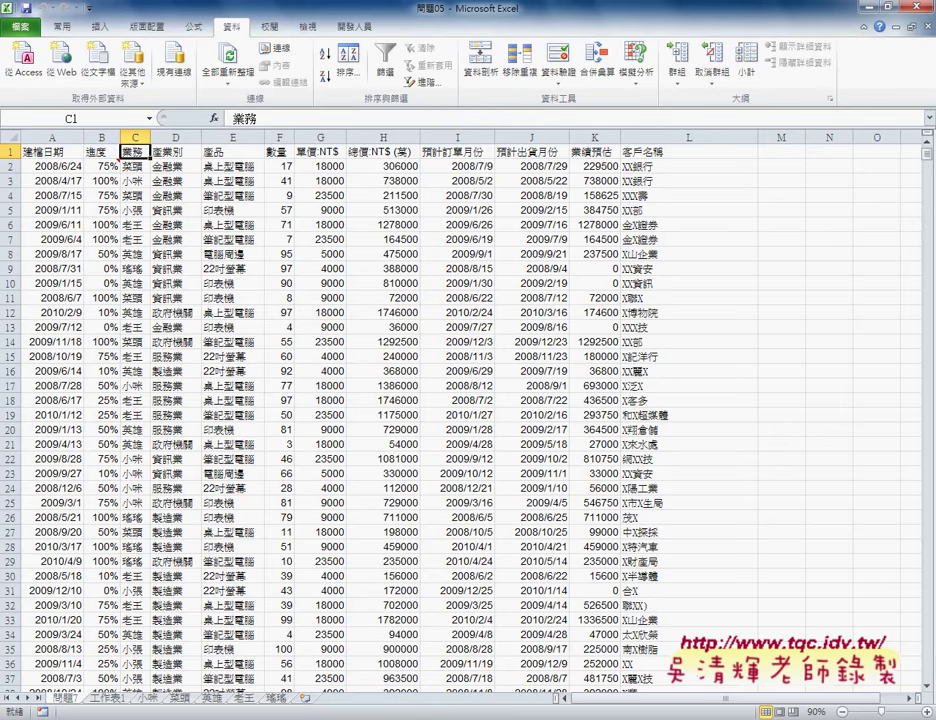
pyautogui.click(418, 627)
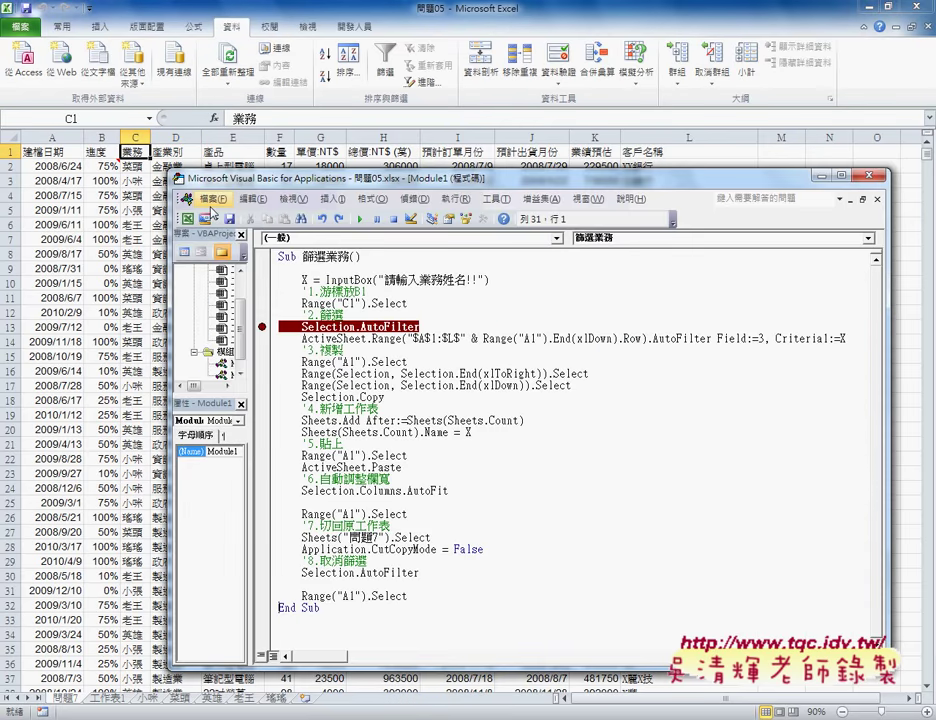
pyautogui.moveTo(235, 187); pyautogui.dragTo(299, 144)
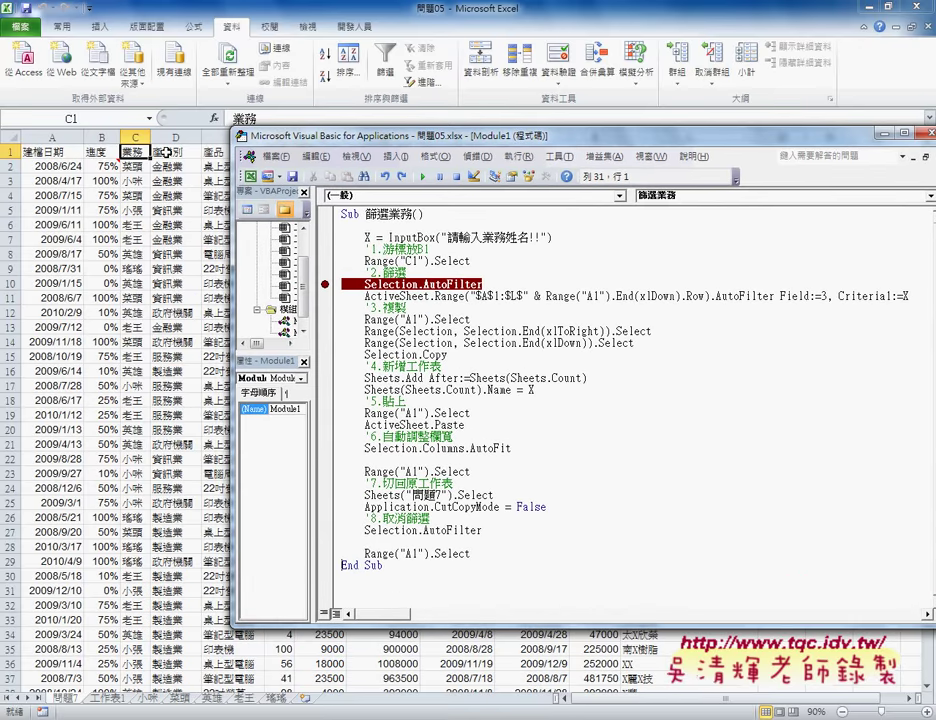
pyautogui.moveTo(384, 566); pyautogui.dragTo(330, 219)
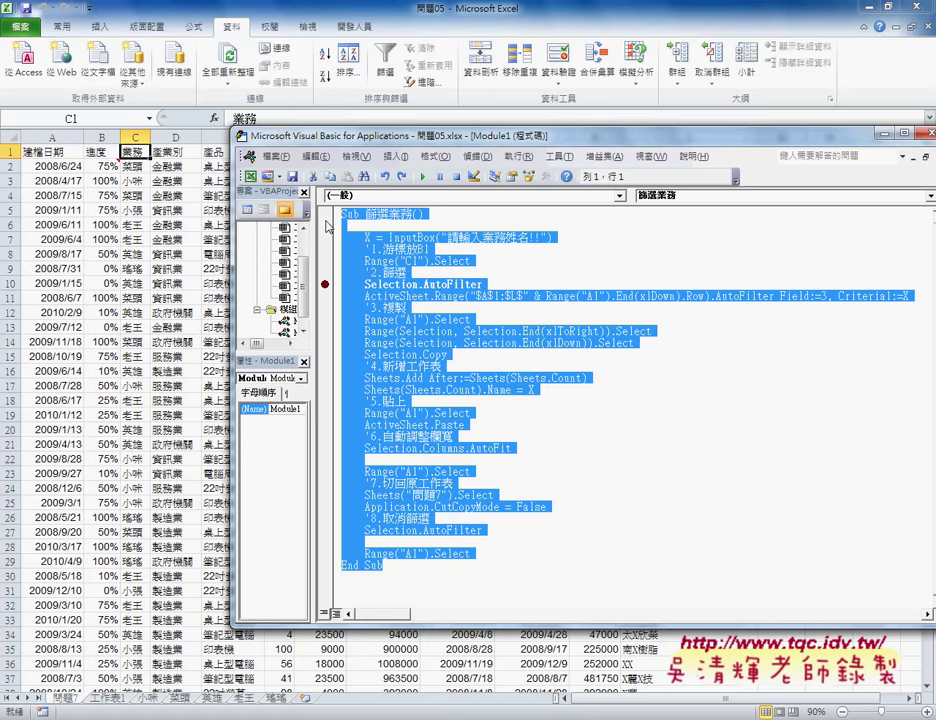
pyautogui.click(358, 583)
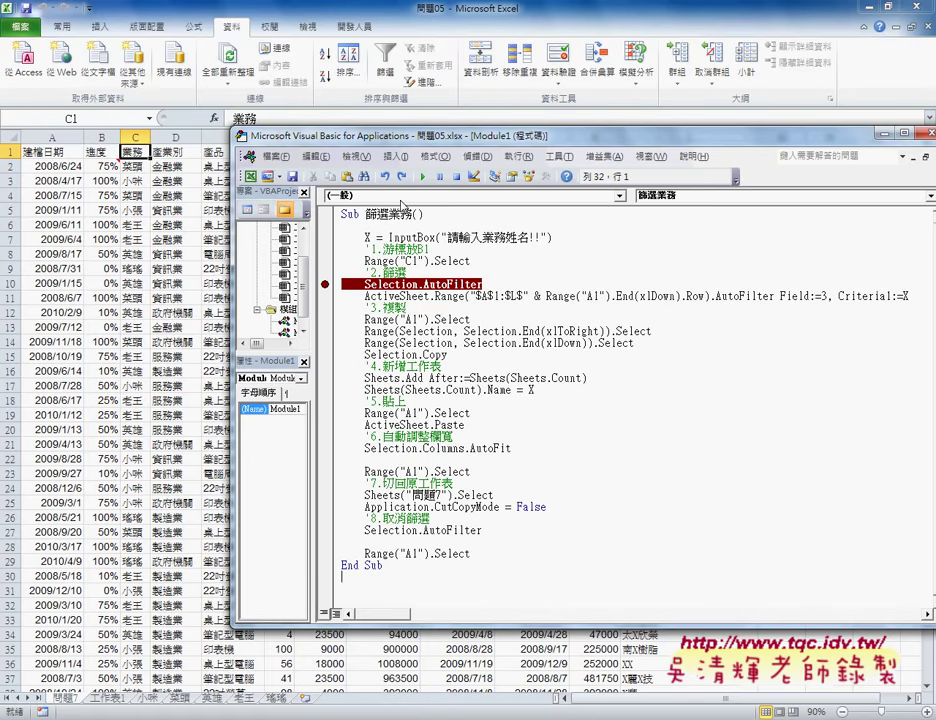
pyautogui.moveTo(387, 213); pyautogui.dragTo(405, 213)
pyautogui.hotkey('shift', 'Right')
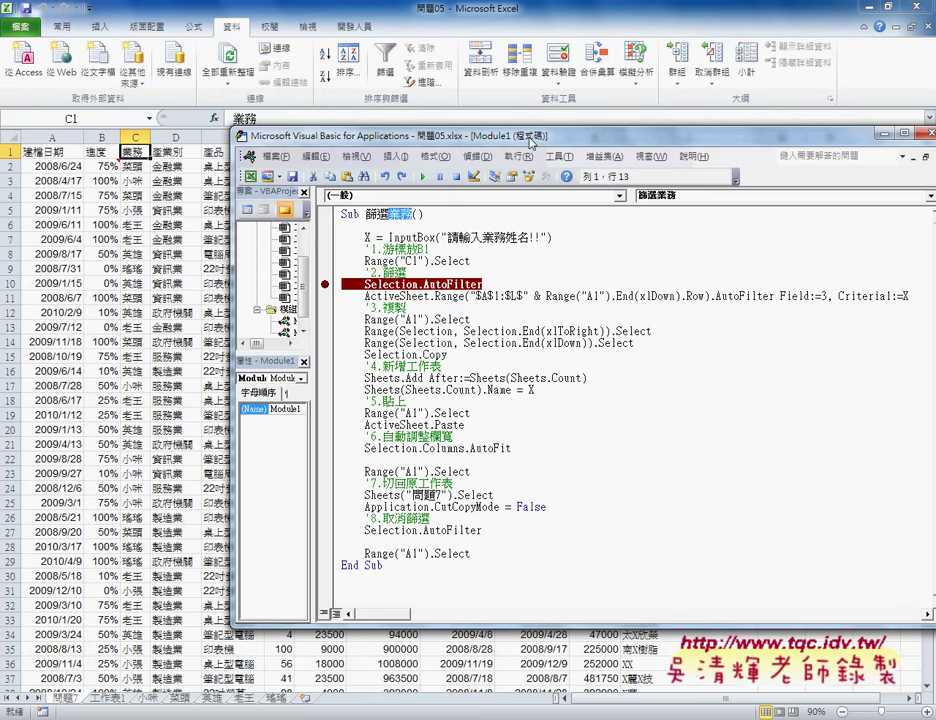
pyautogui.moveTo(528, 139); pyautogui.dragTo(351, 130)
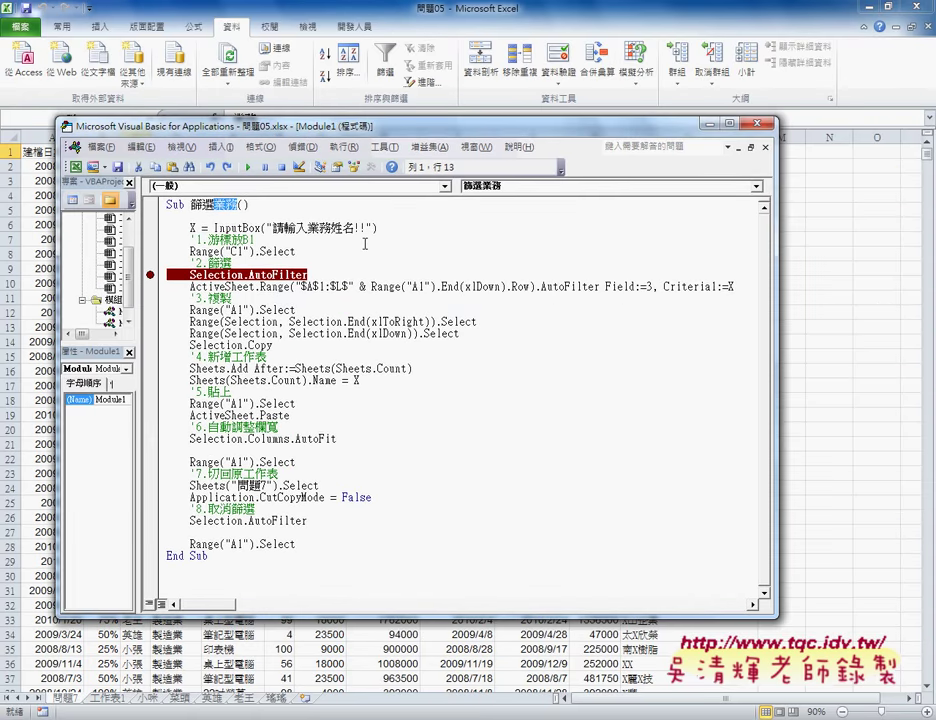
pyautogui.doubleClick(648, 287)
pyautogui.press('End')
pyautogui.hotkey('shift', 'Left')
pyautogui.moveTo(283, 126); pyautogui.dragTo(436, 125)
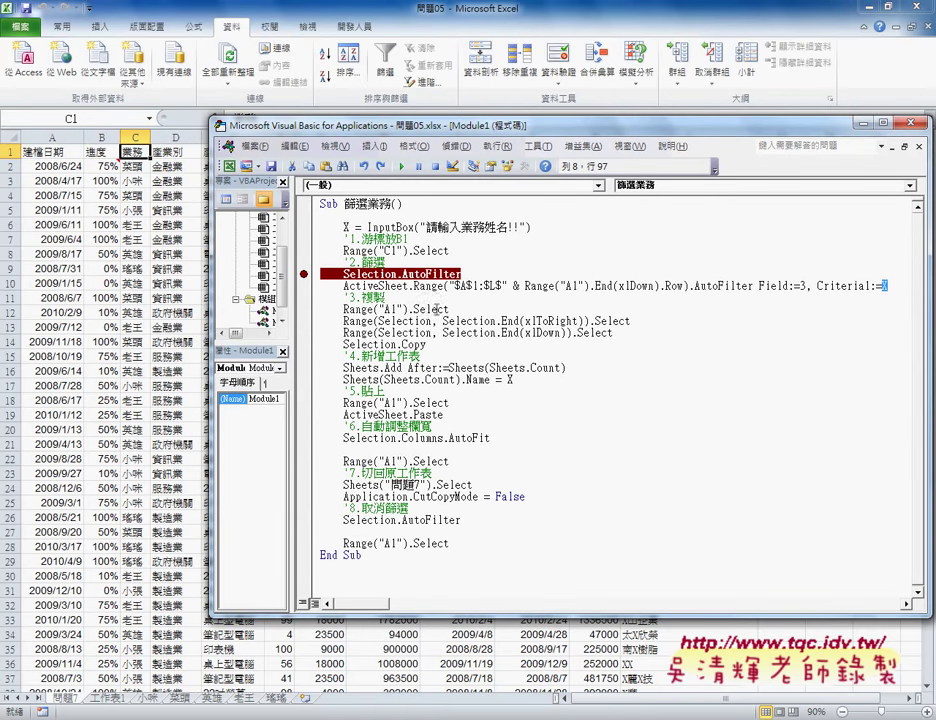
pyautogui.moveTo(431, 128); pyautogui.dragTo(359, 124)
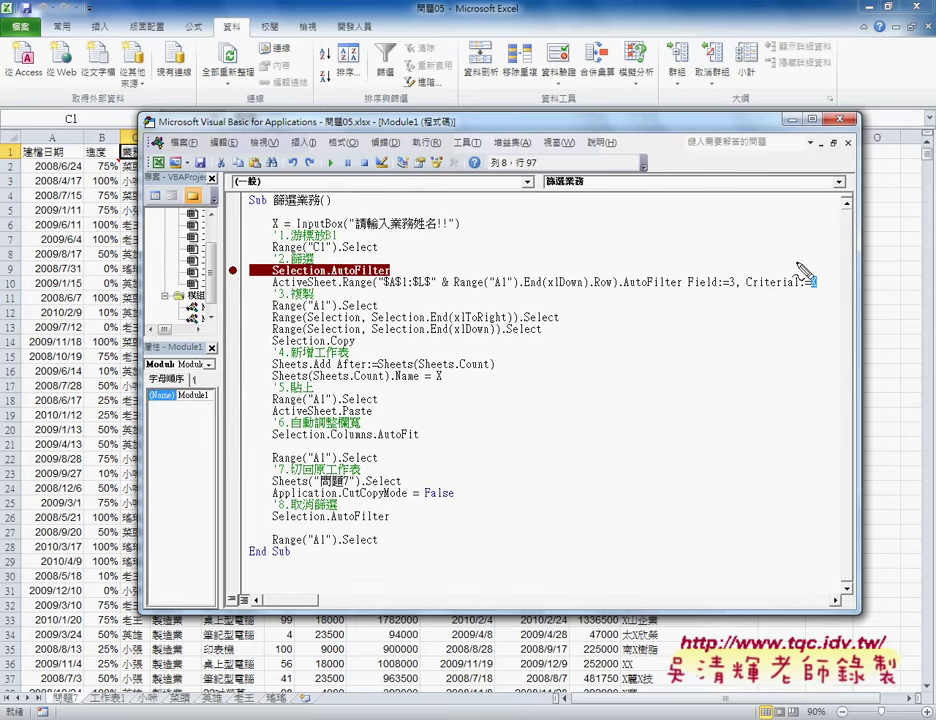
pyautogui.moveTo(735, 268); pyautogui.dragTo(742, 302)
pyautogui.moveTo(249, 582)
pyautogui.mouseDown()
pyautogui.moveTo(445, 537)
pyautogui.moveTo(220, 580)
pyautogui.mouseUp()
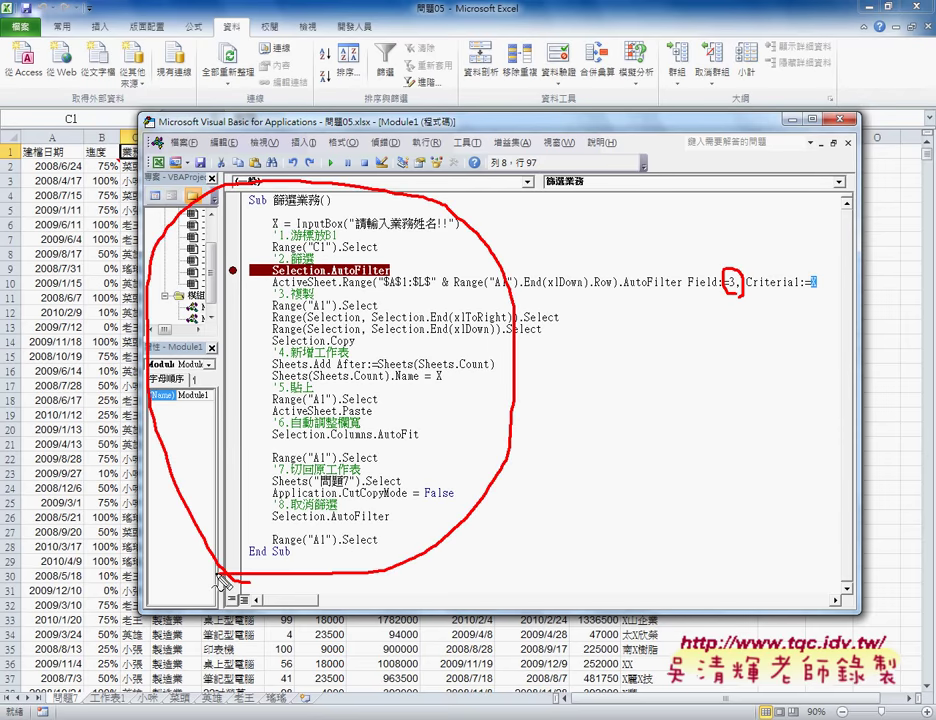